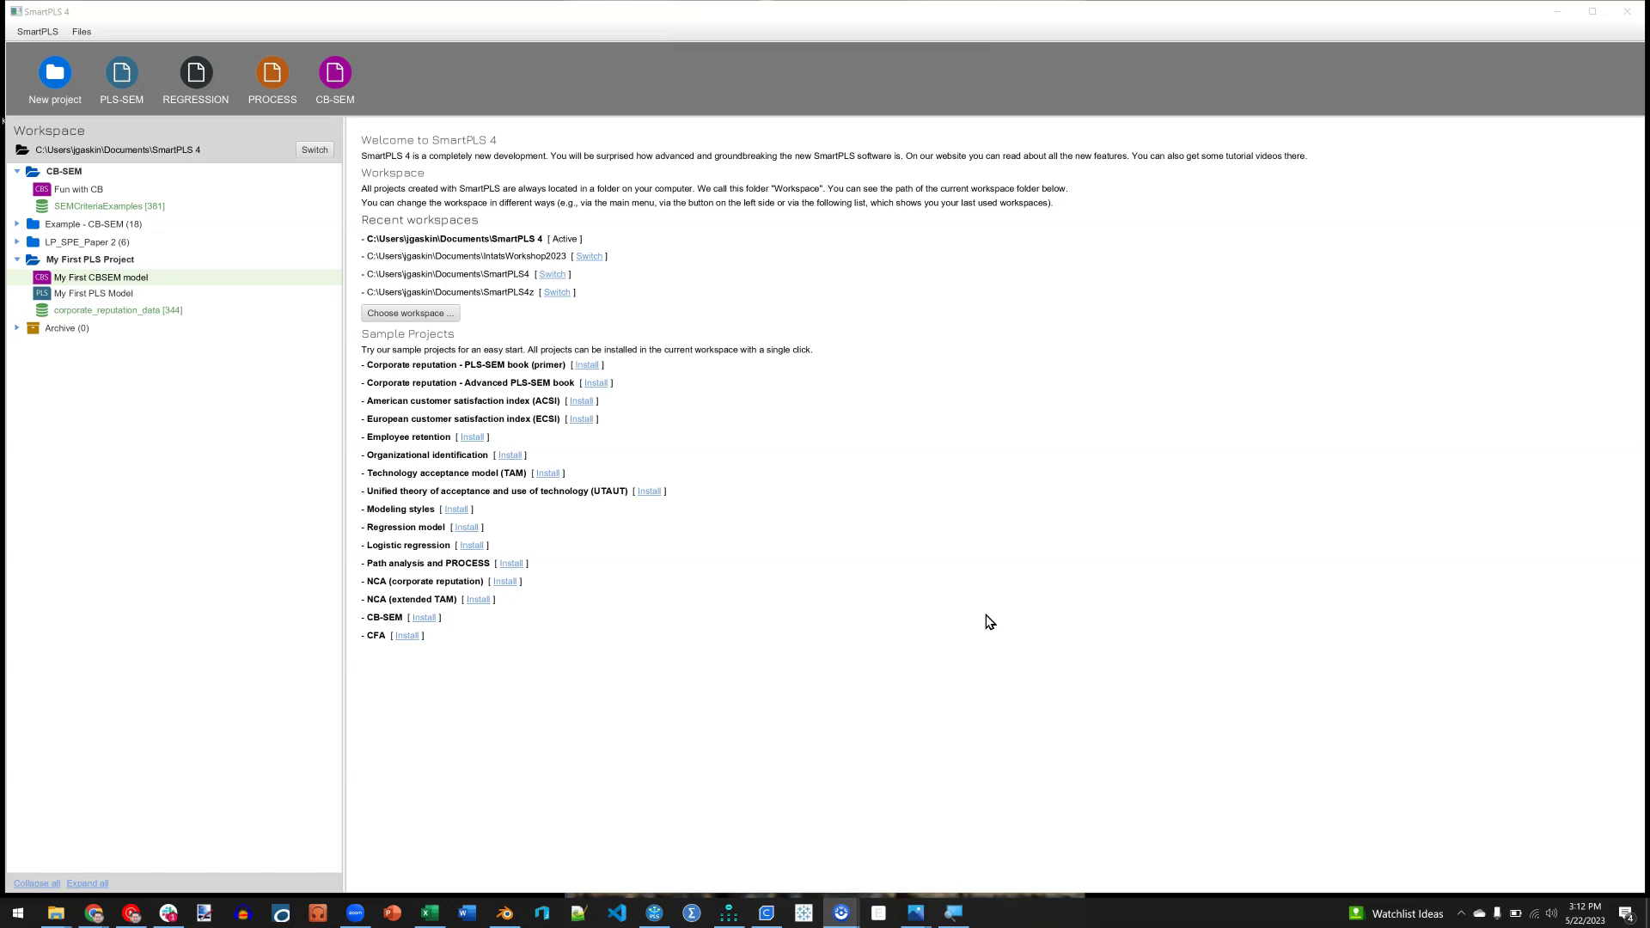
# Step: Open the Files menu to reach the Import SPSS AMOS file option
pyautogui.click(998, 617)
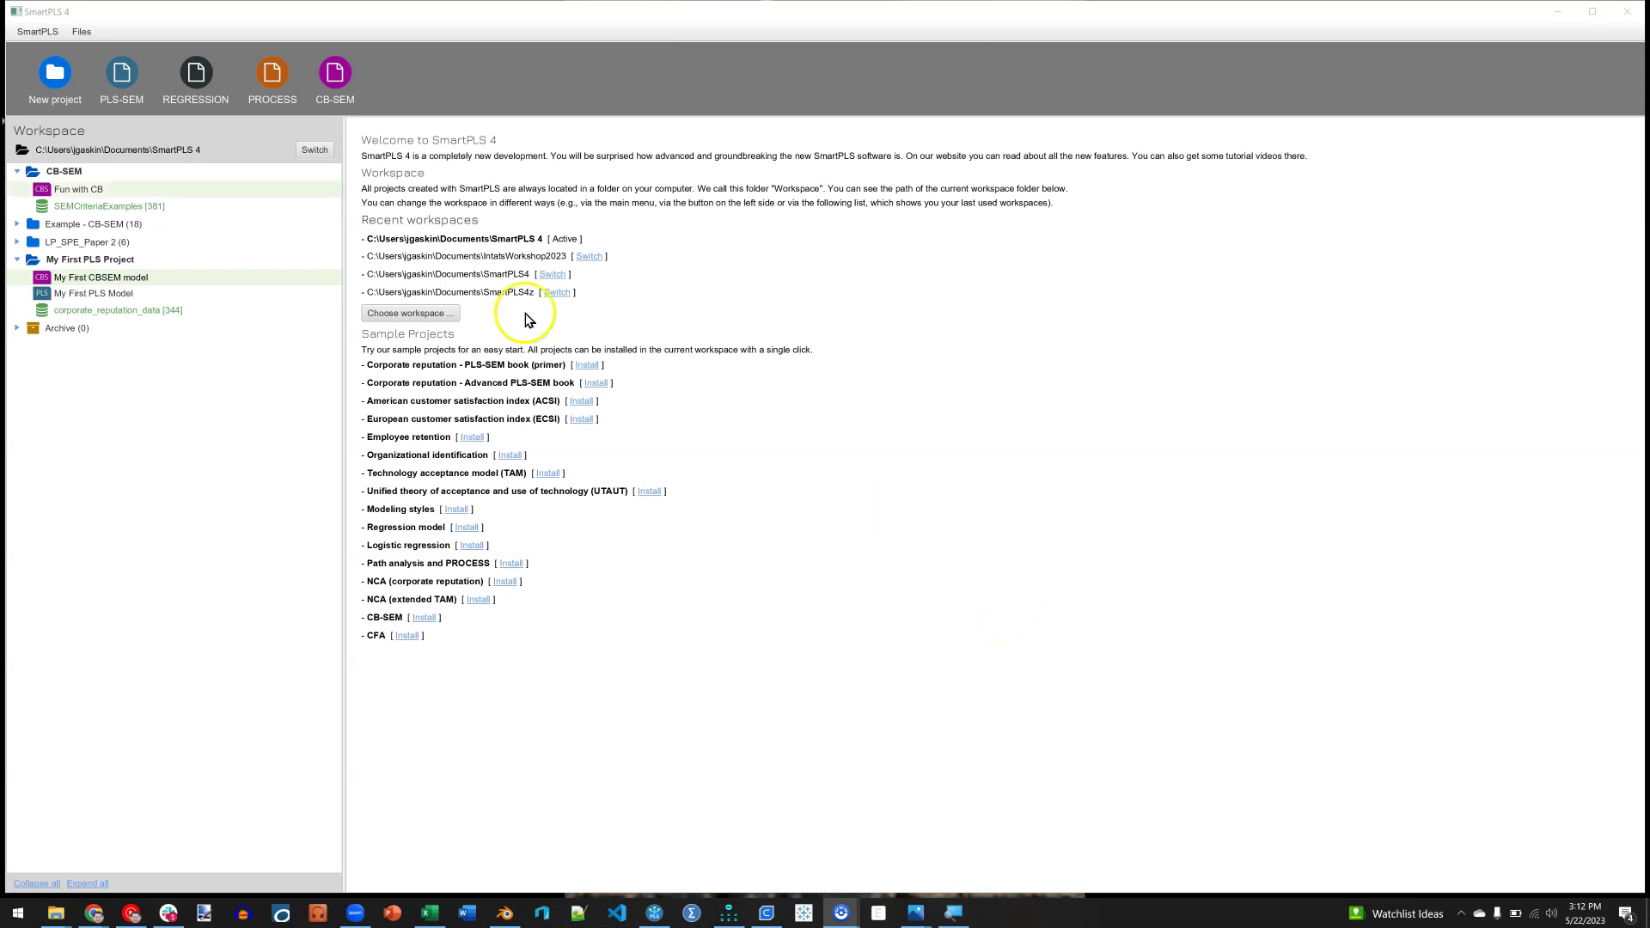
pyautogui.click(82, 31)
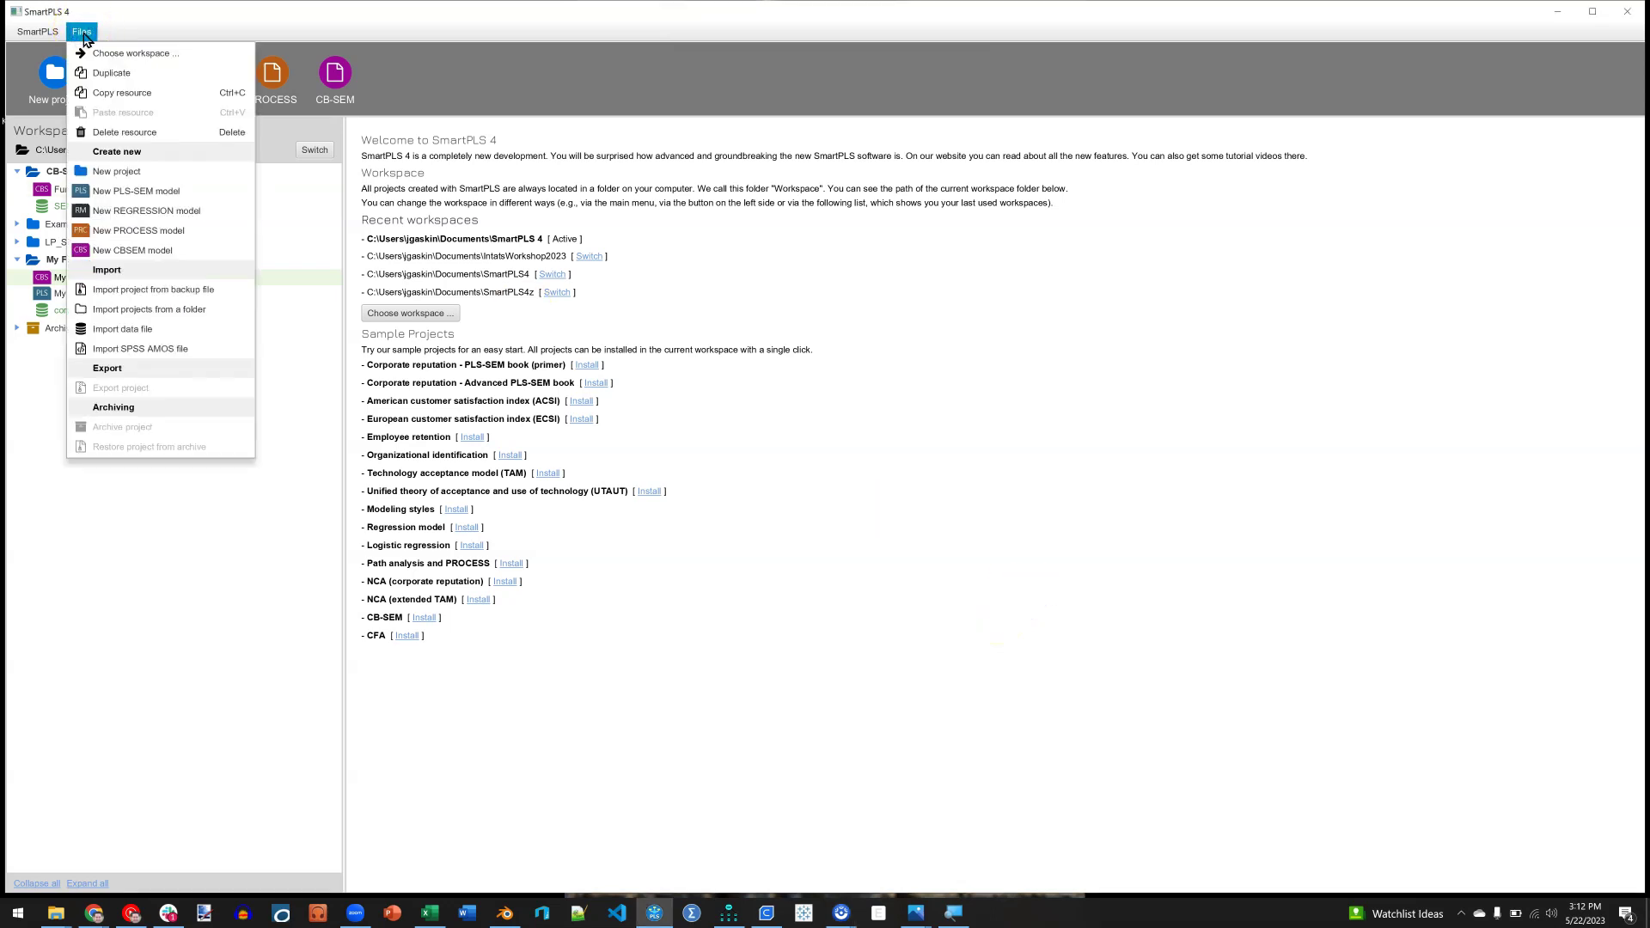
# Step: Choose cfa automodeler.amw from Downloads as the AMOS model to import
pyautogui.click(199, 352)
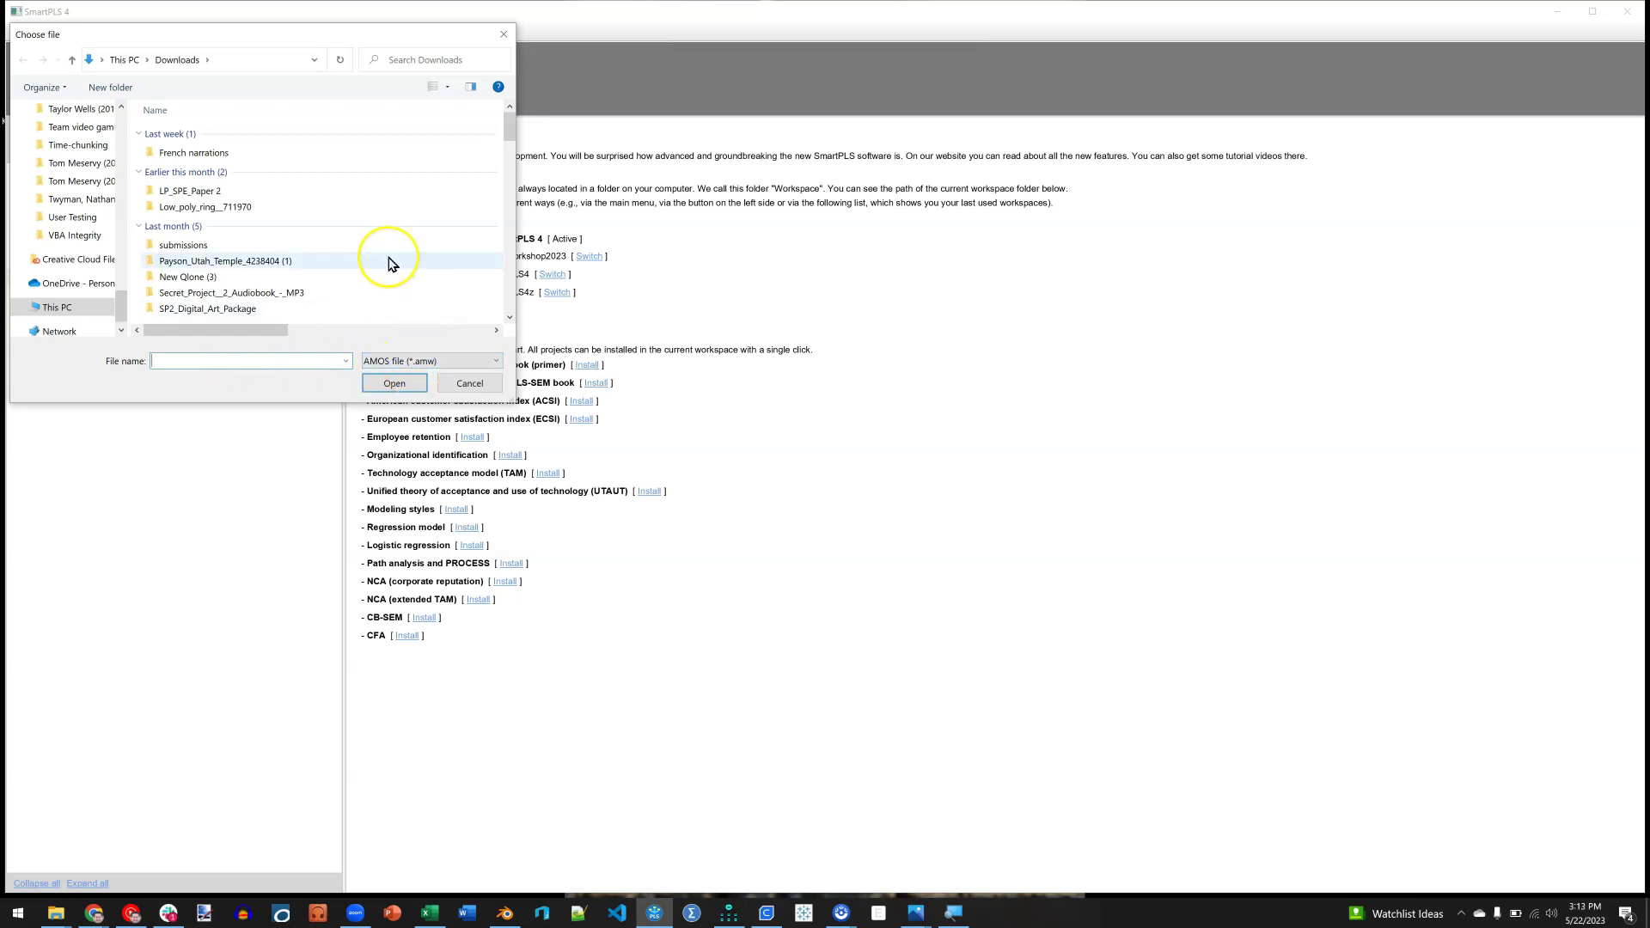
pyautogui.scroll(-2, 390, 263)
pyautogui.scroll(-2, 391, 263)
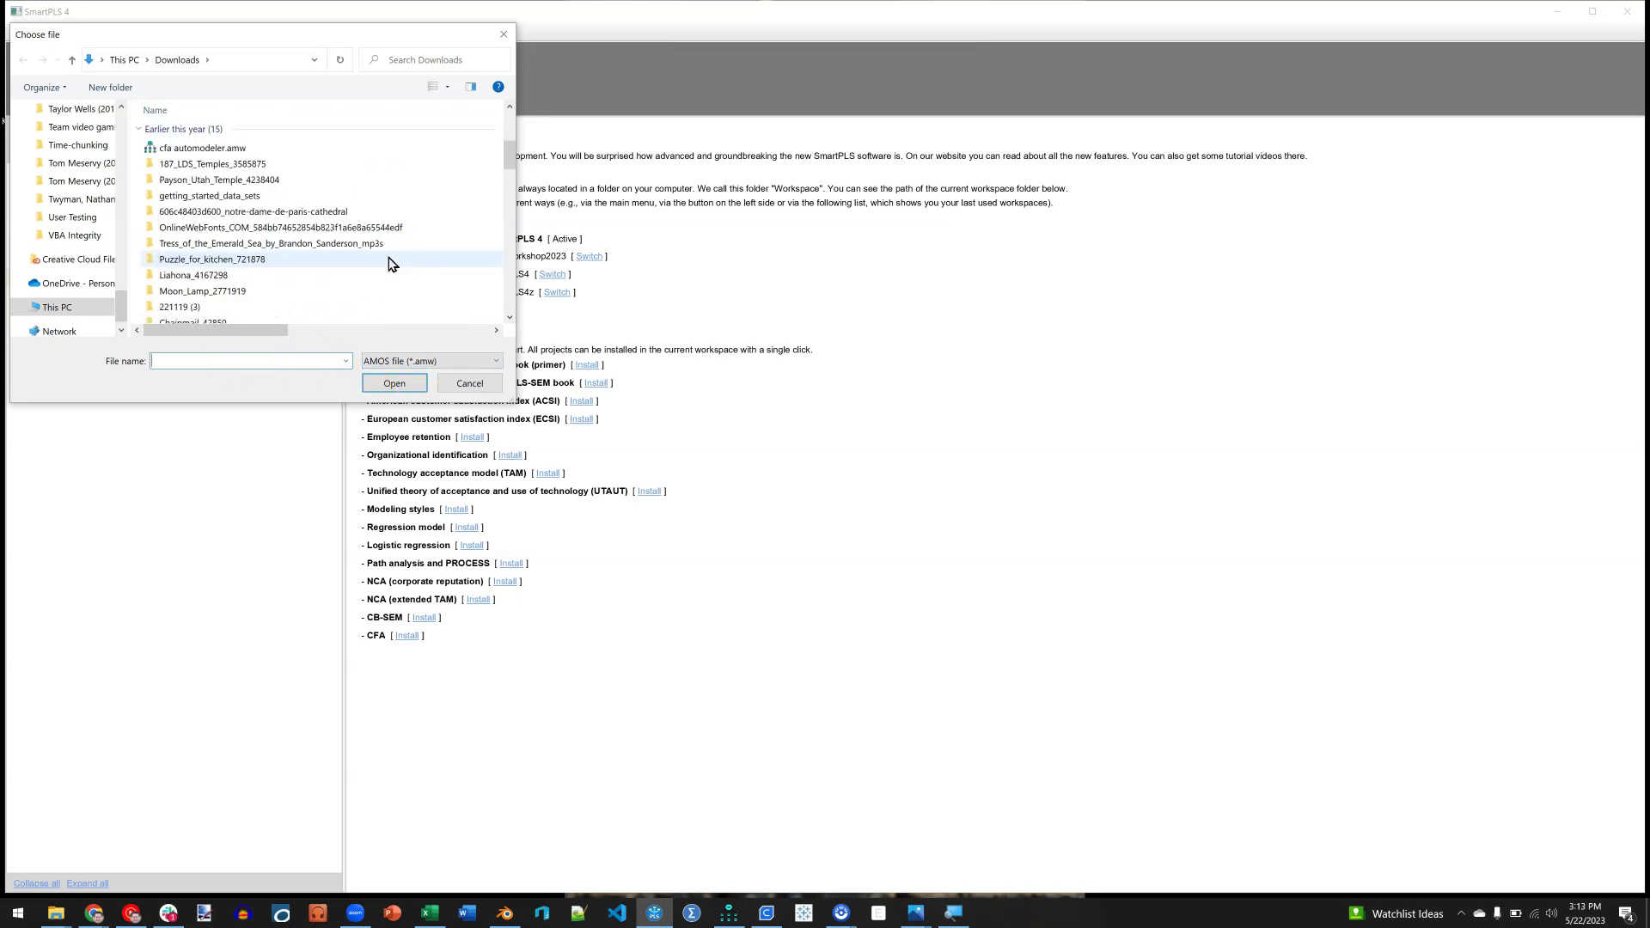
pyautogui.click(236, 149)
pyautogui.click(403, 383)
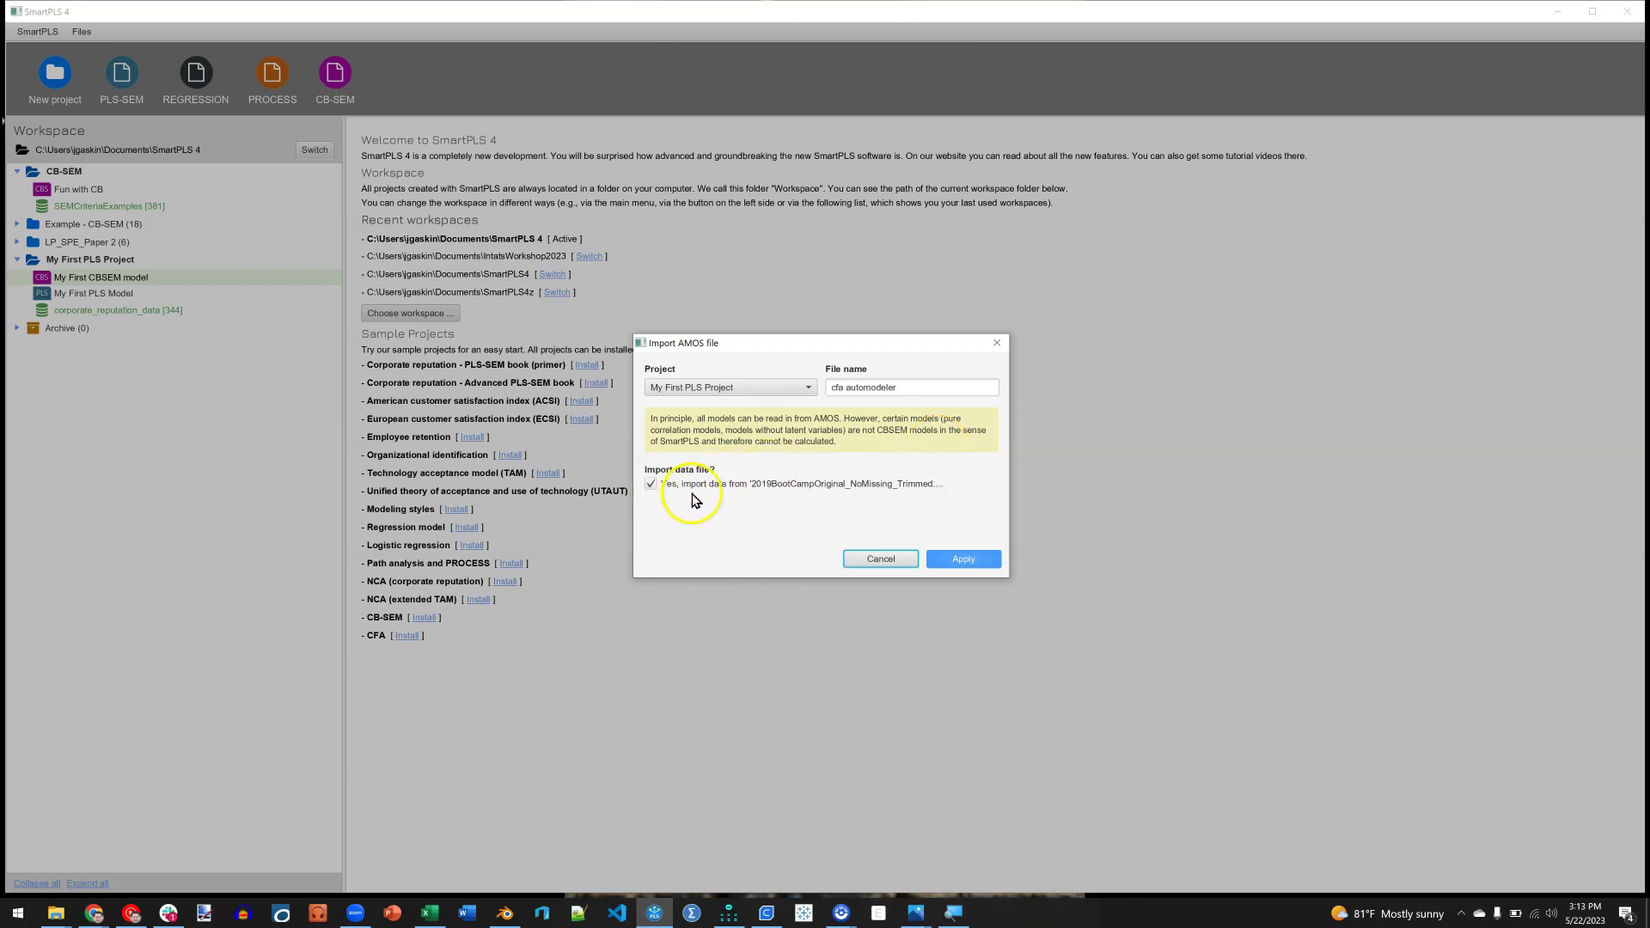
# Step: Import cfa automodeler with the 2019 BootCamp dataset, excluding the ID column
pyautogui.click(988, 564)
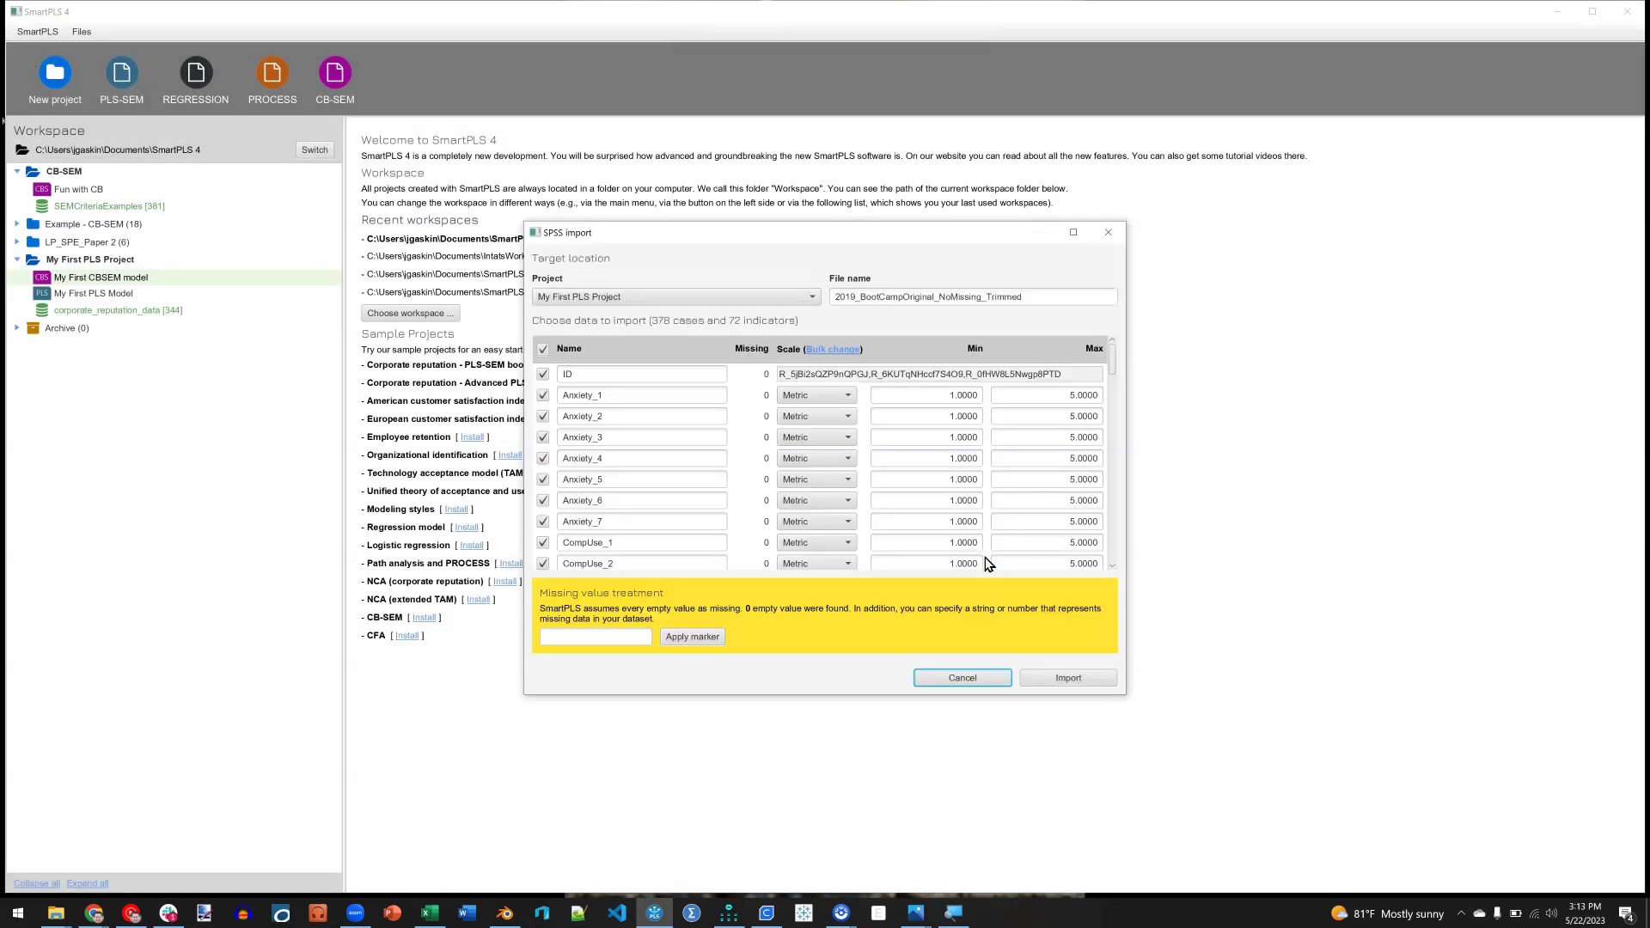
pyautogui.click(543, 374)
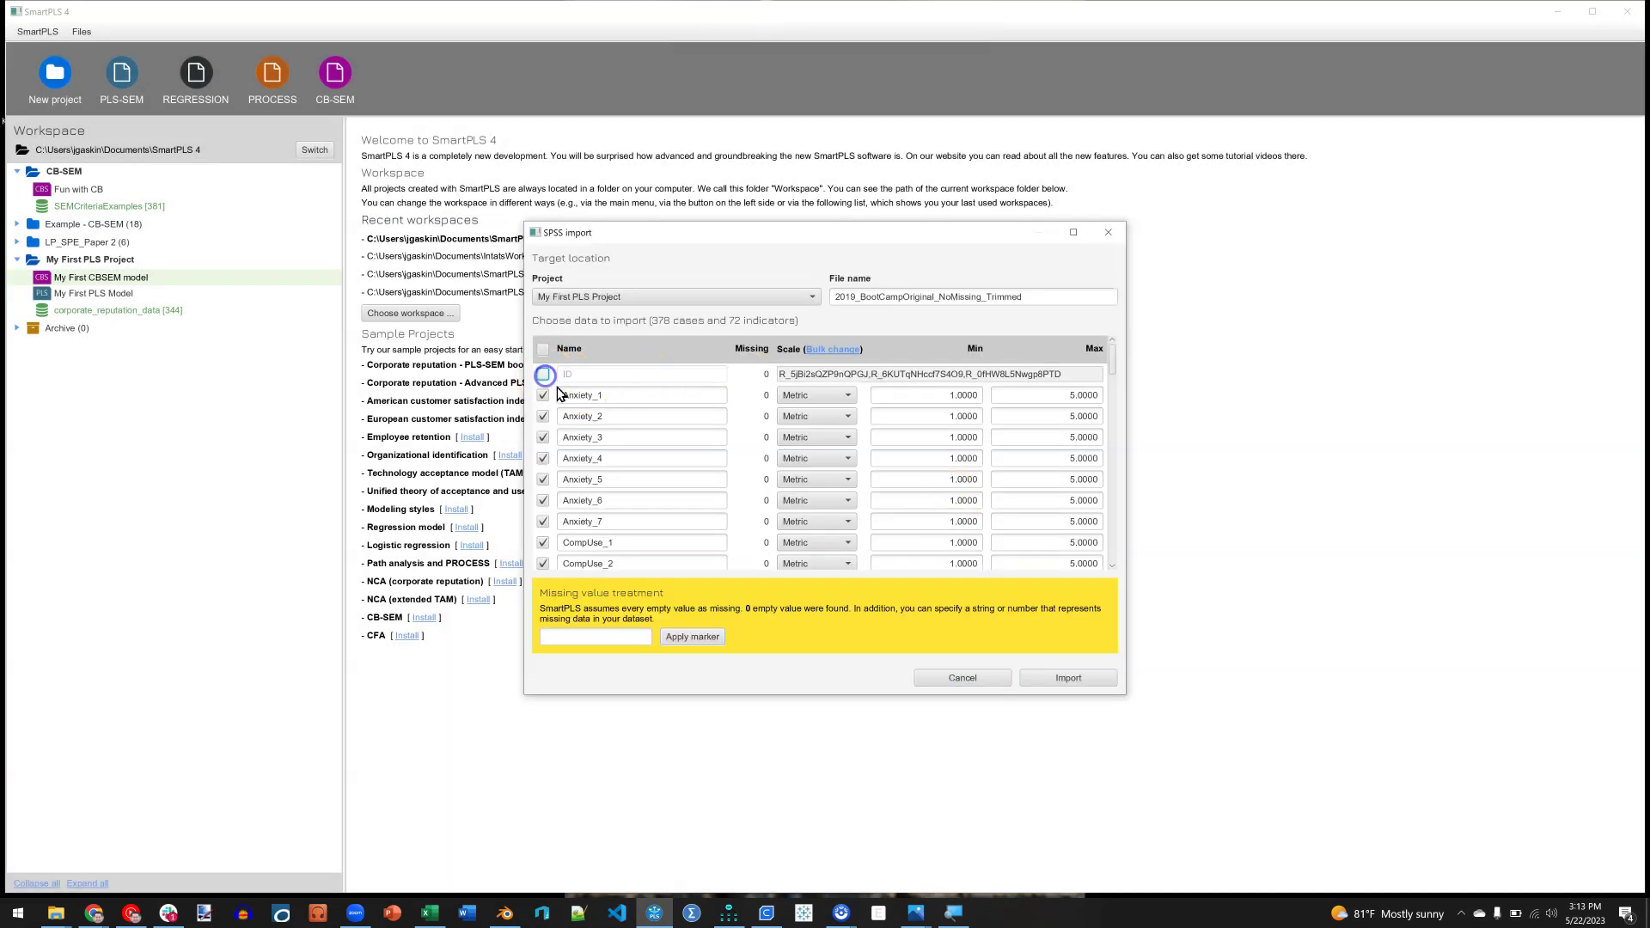
pyautogui.click(1070, 678)
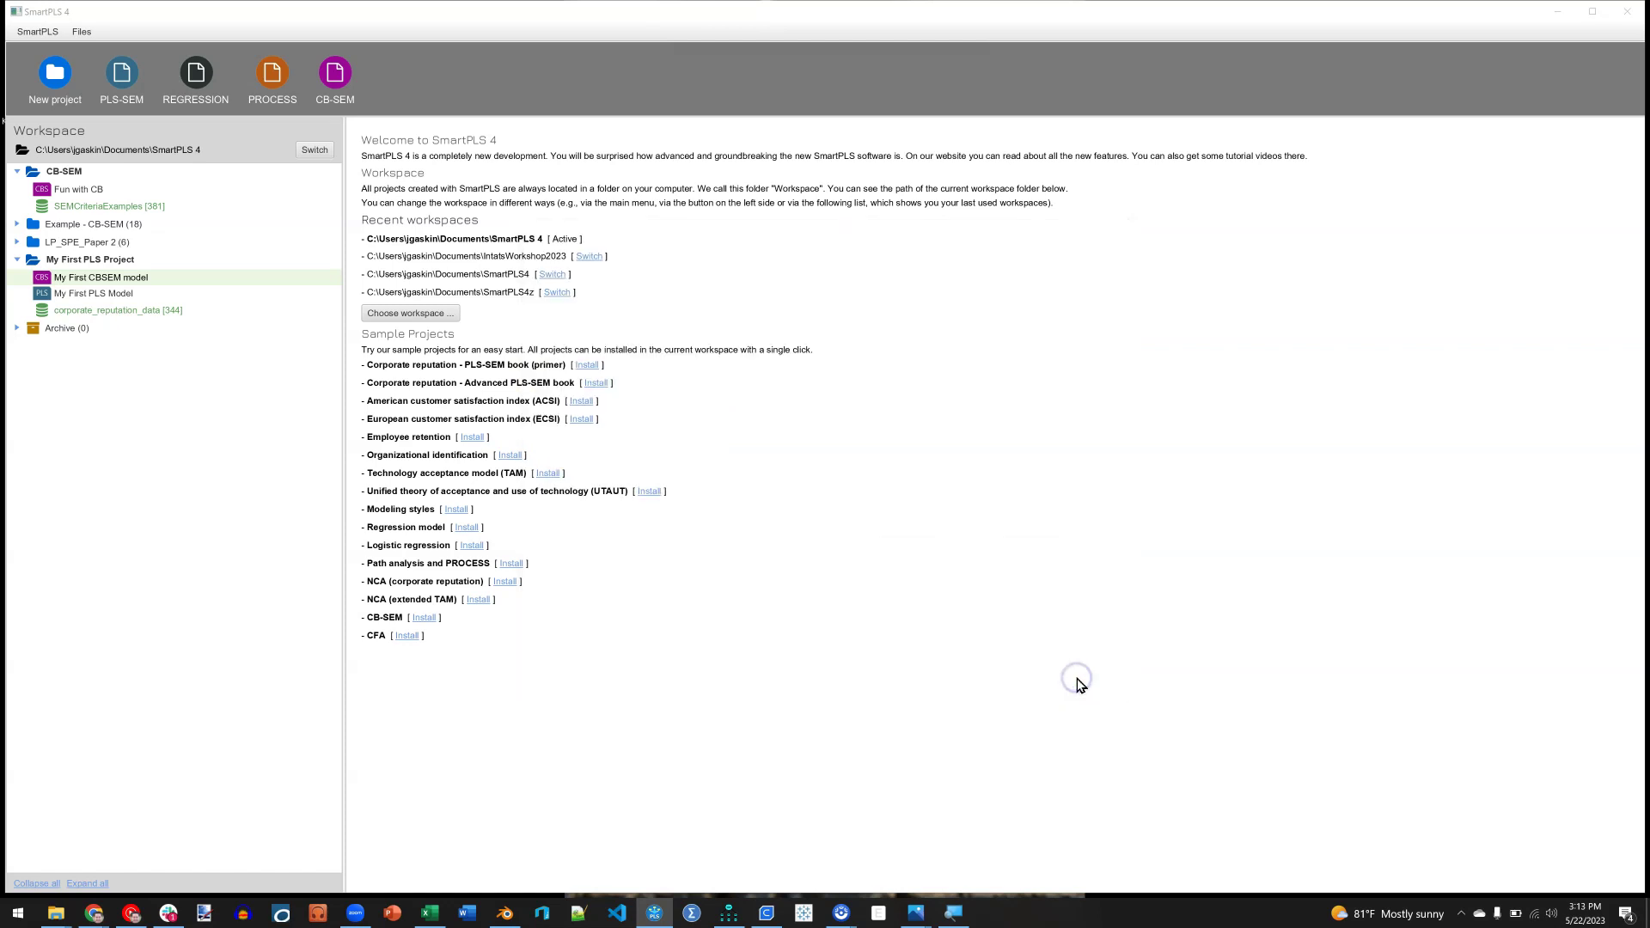
pyautogui.click(1070, 589)
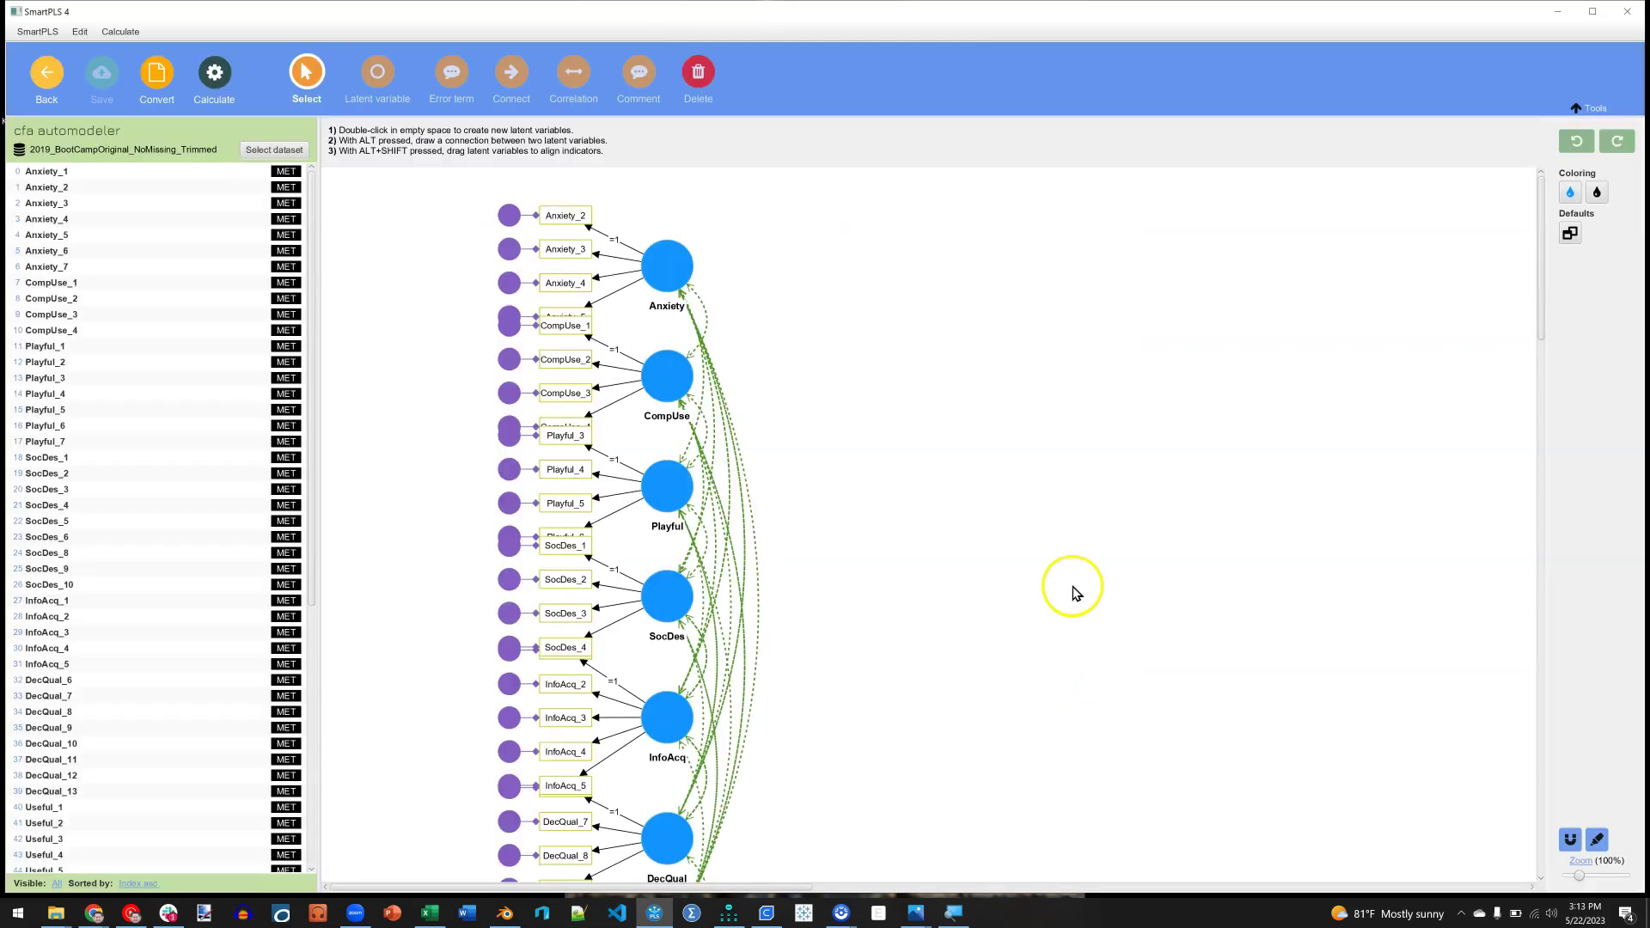
pyautogui.scroll(-2, 938, 496)
pyautogui.scroll(-1, 939, 496)
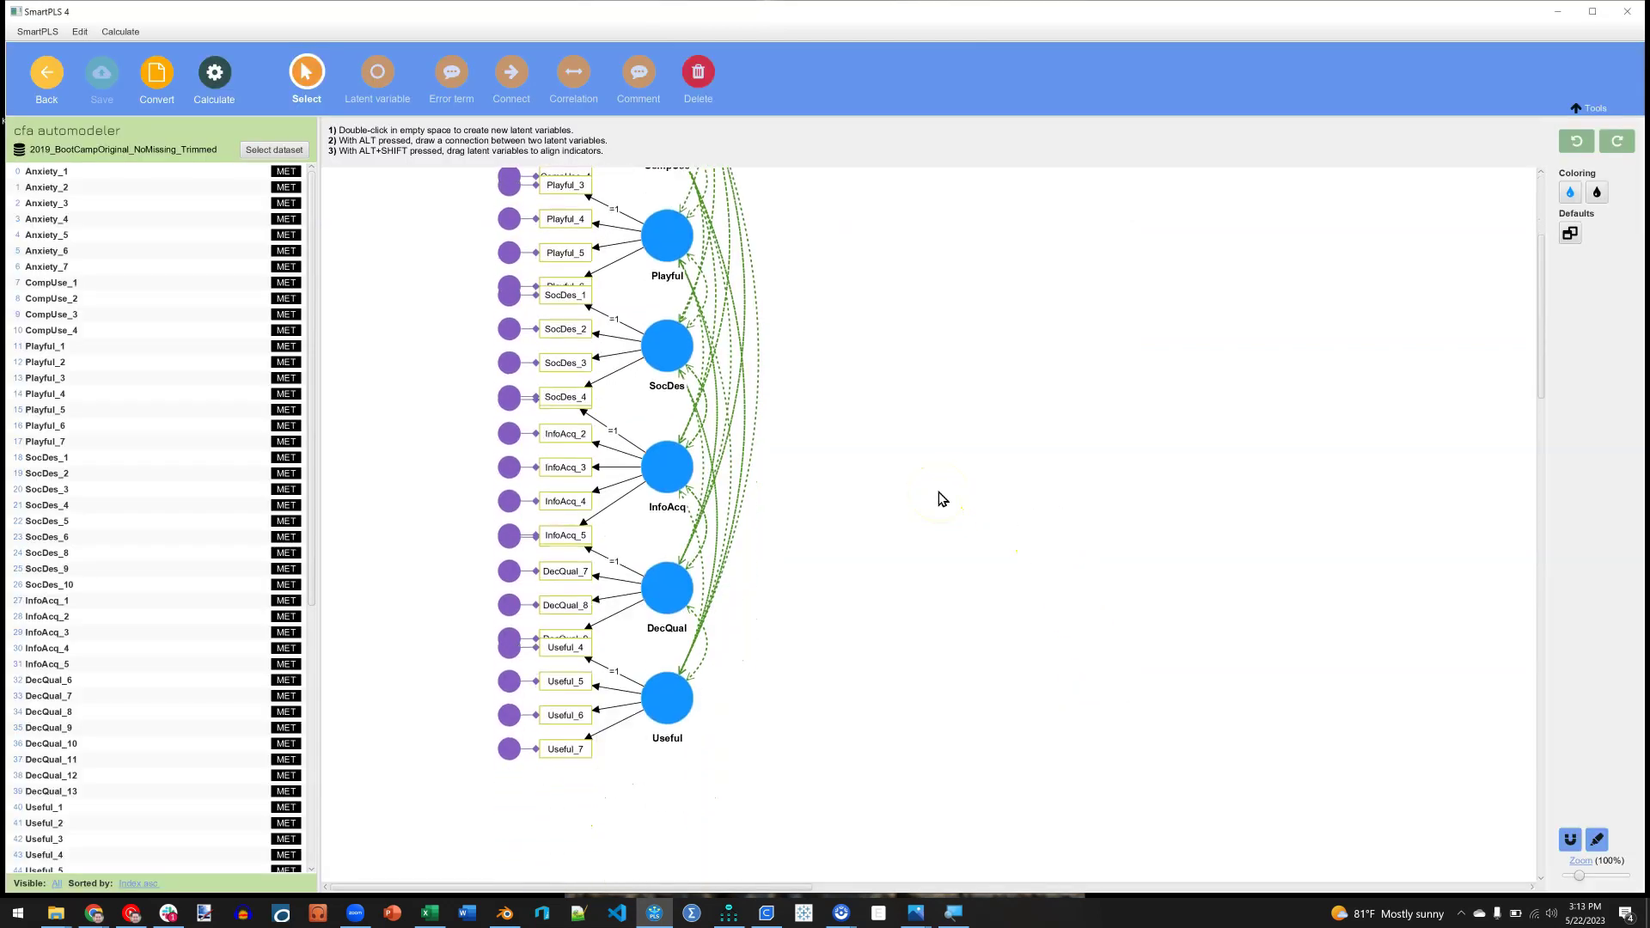
pyautogui.scroll(2, 938, 498)
pyautogui.scroll(2, 938, 499)
pyautogui.scroll(-2, 940, 500)
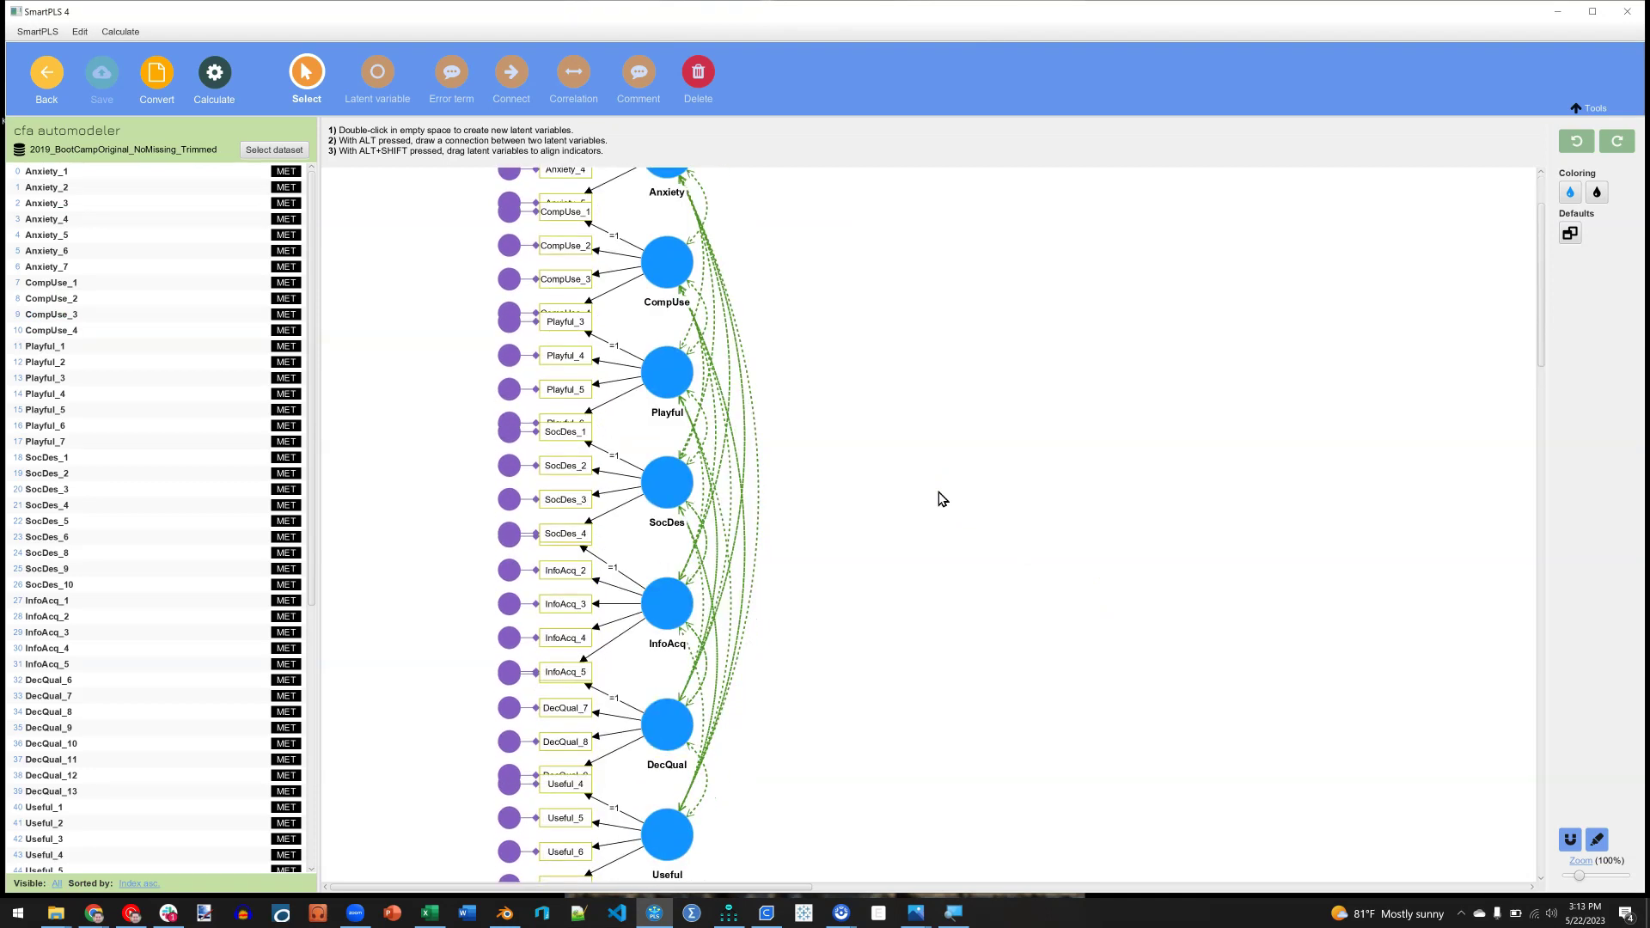
pyautogui.scroll(-1, 938, 498)
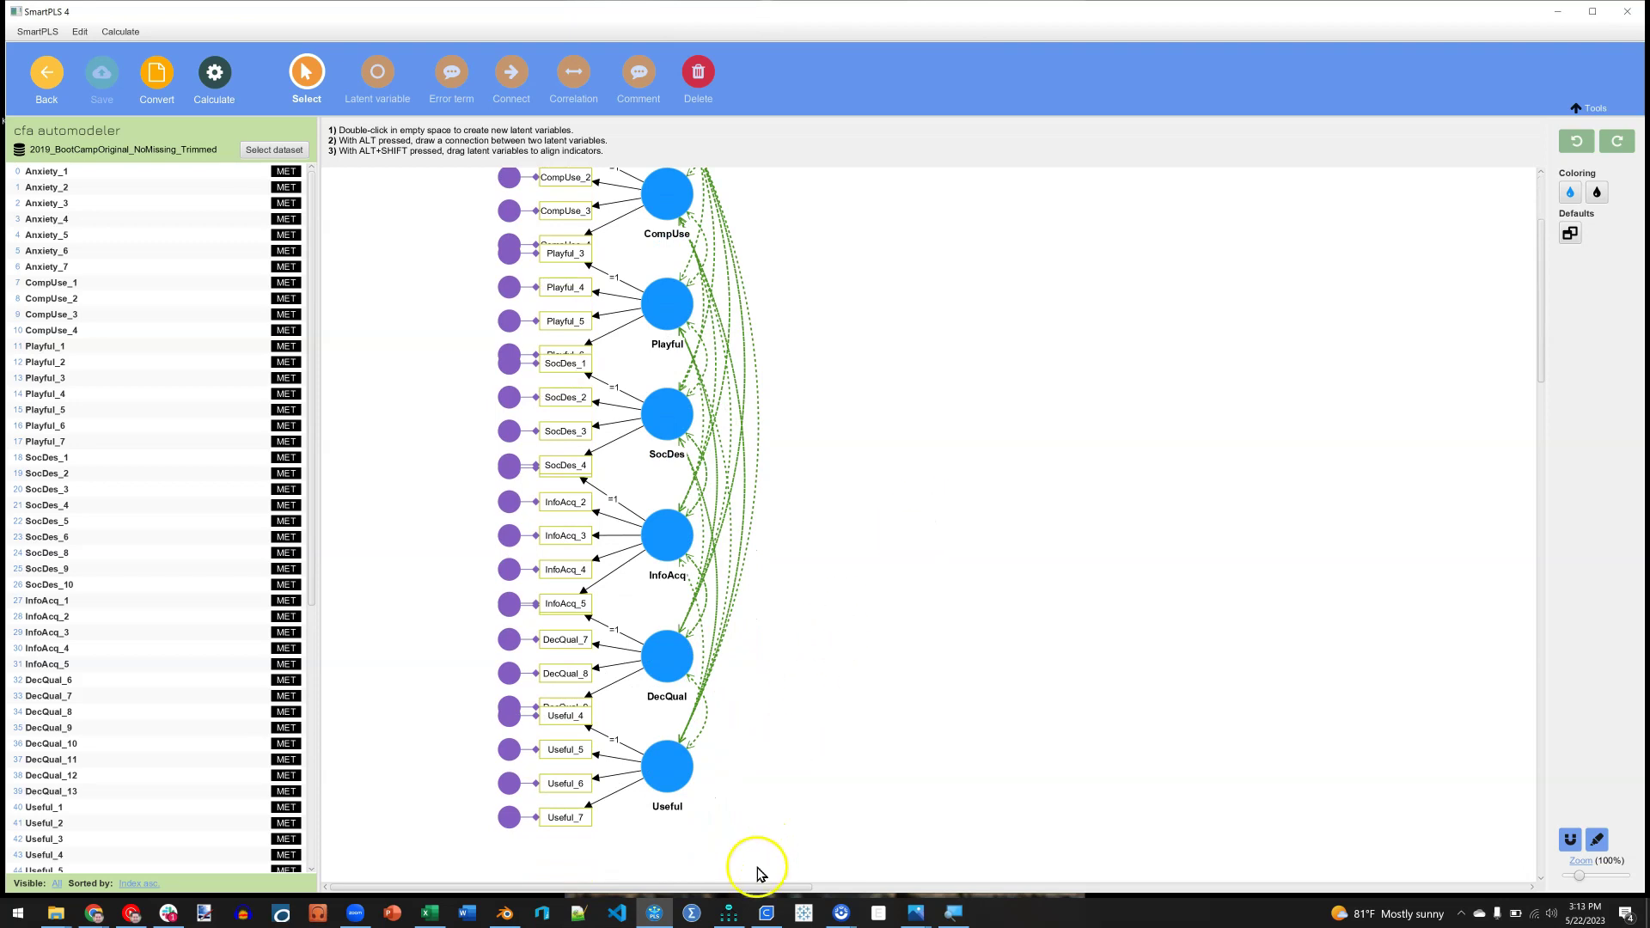
pyautogui.click(729, 914)
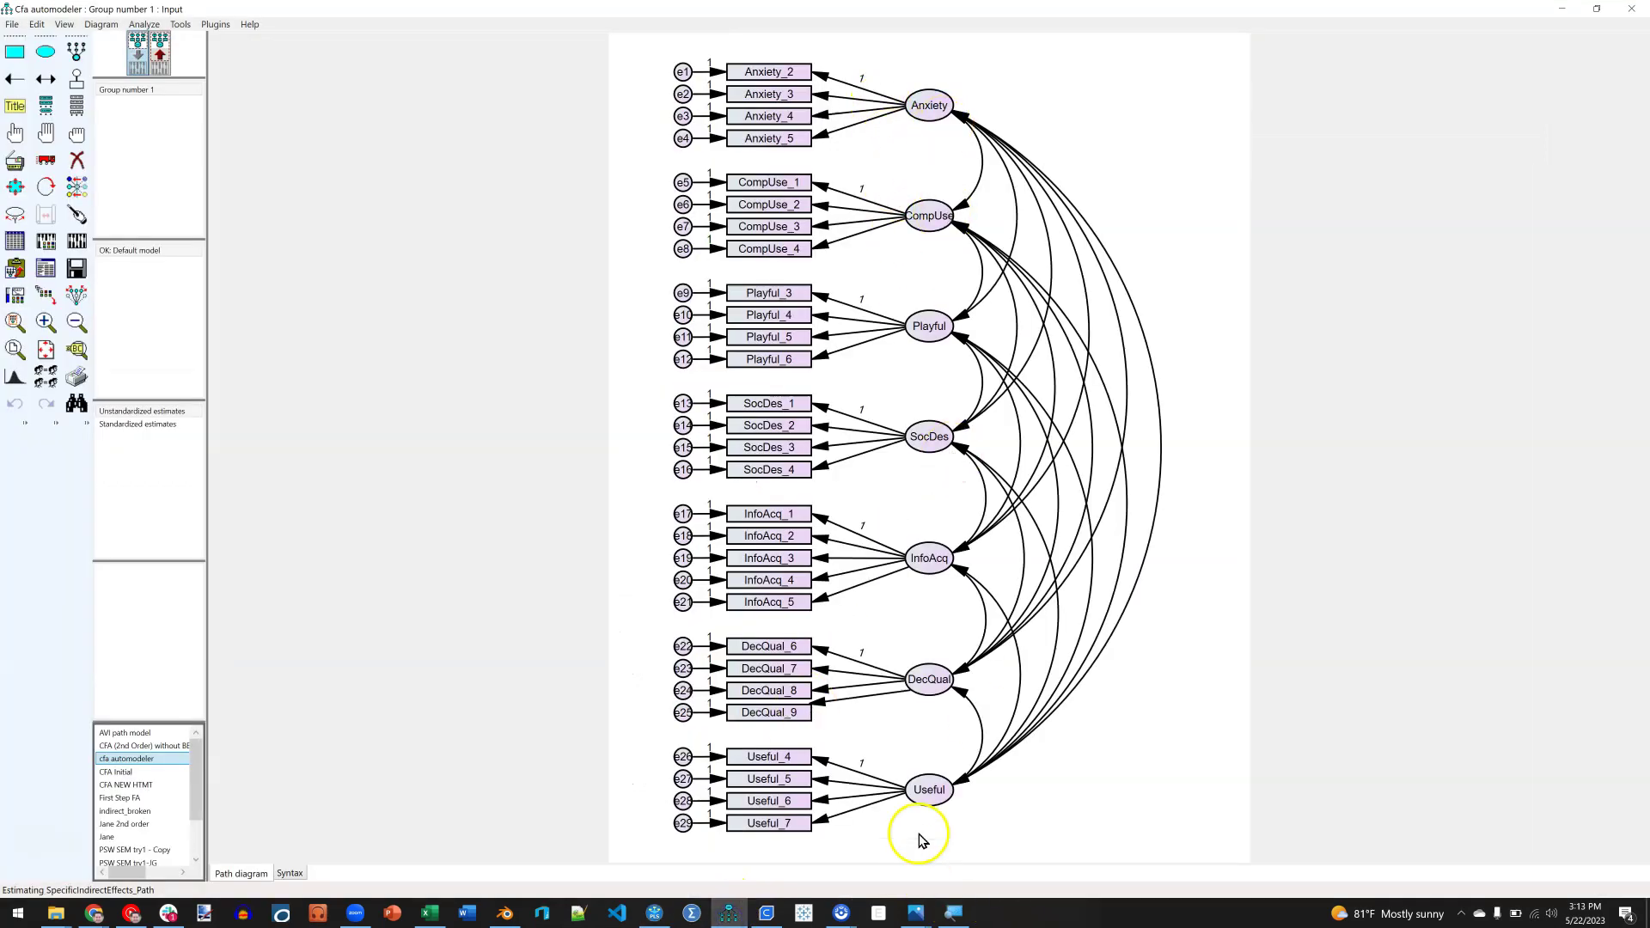
pyautogui.hotkey('alt', 'Tab')
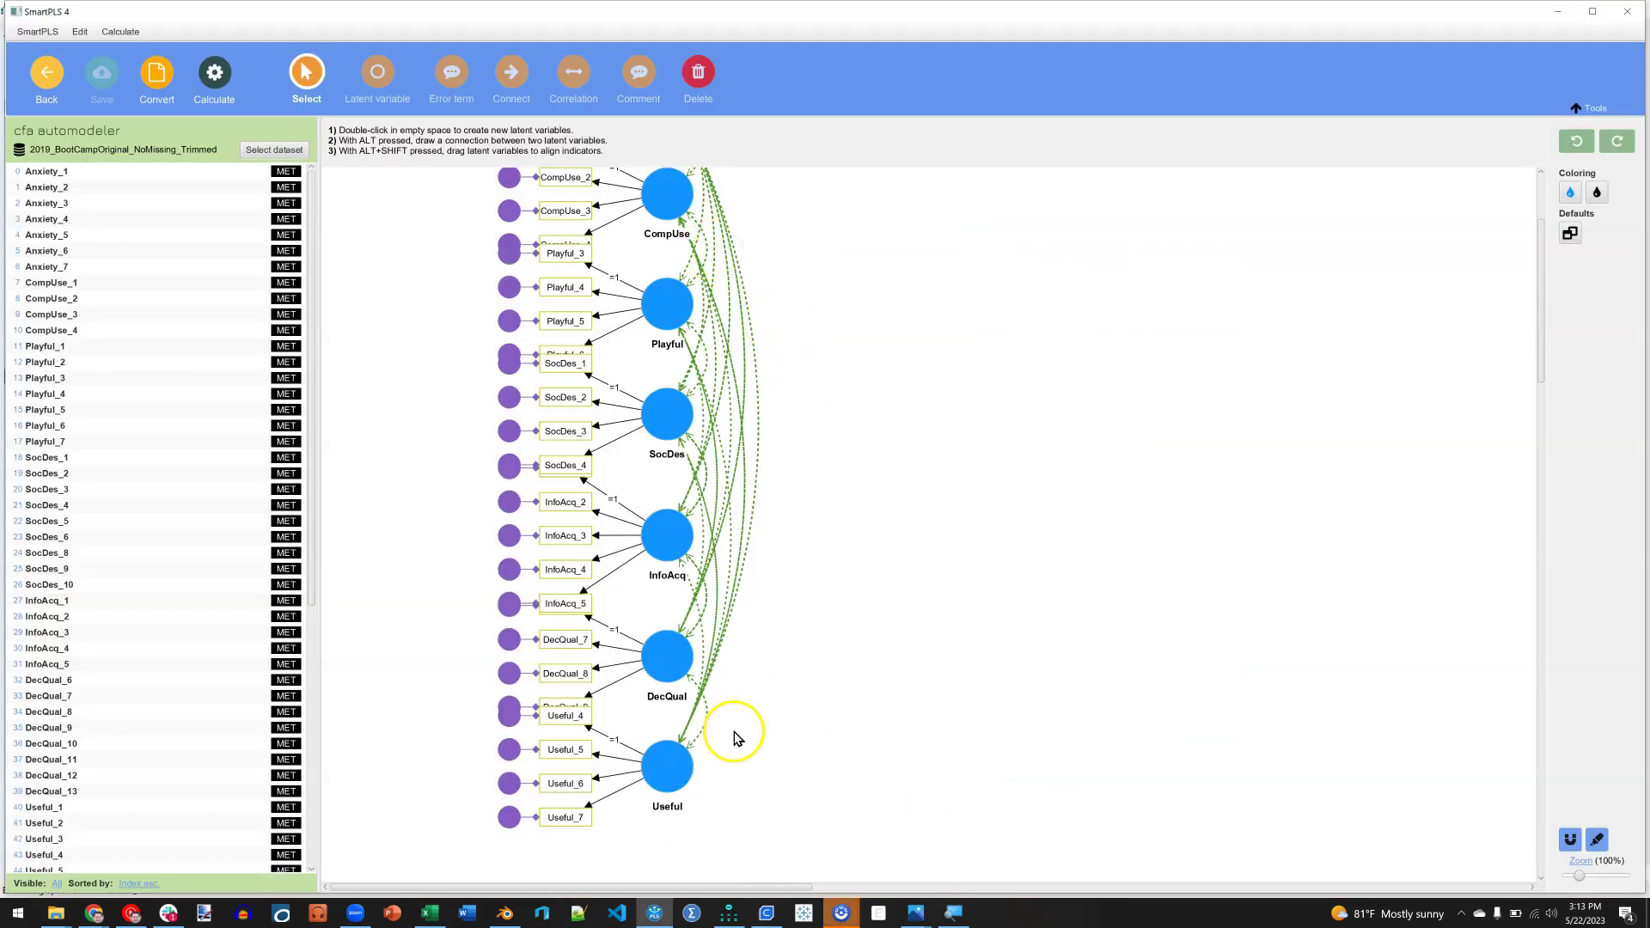
pyautogui.scroll(2, 830, 577)
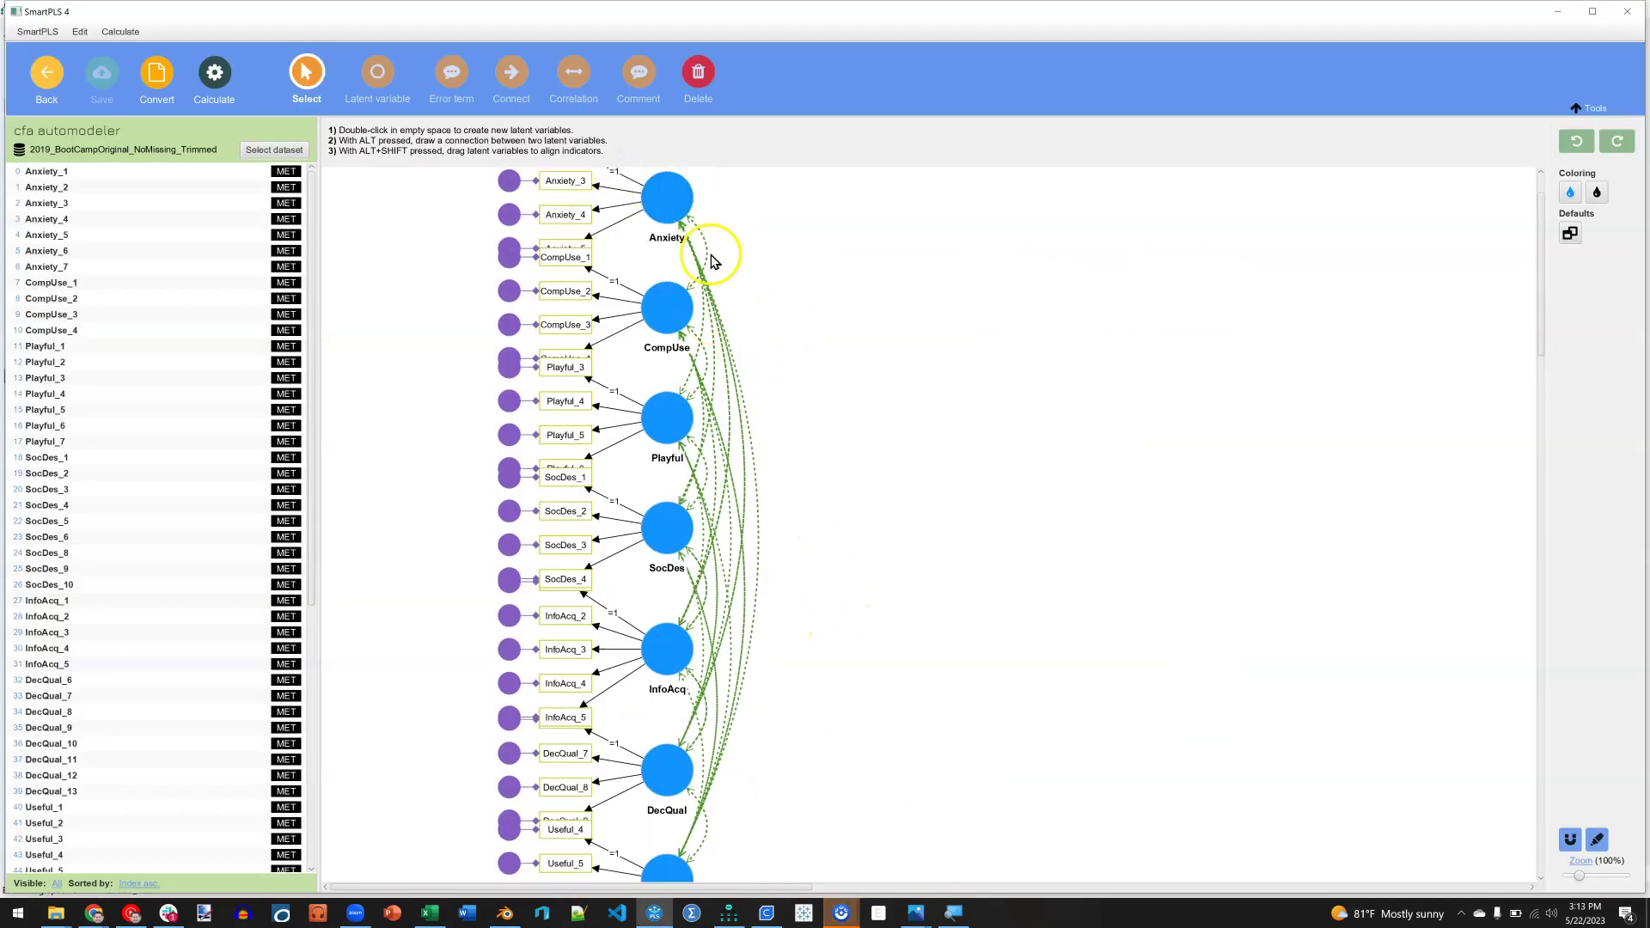
pyautogui.scroll(1, 718, 259)
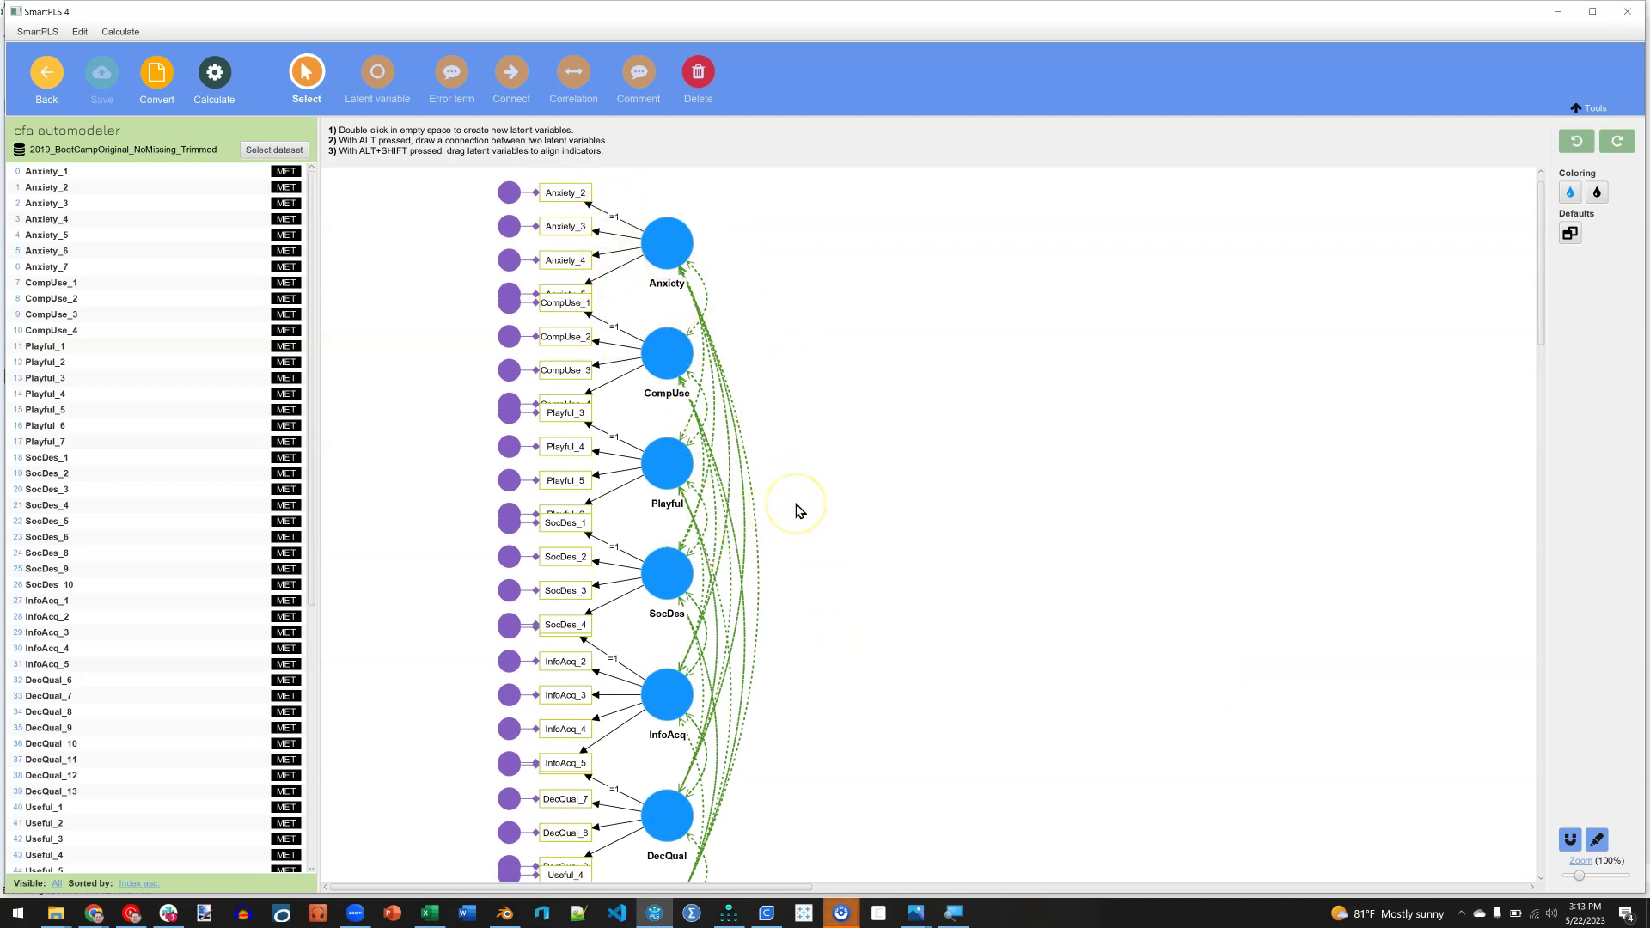
# Step: Run the Basic CB-SEM algorithm and label paths with standardized outer weights/loadings
pyautogui.click(213, 70)
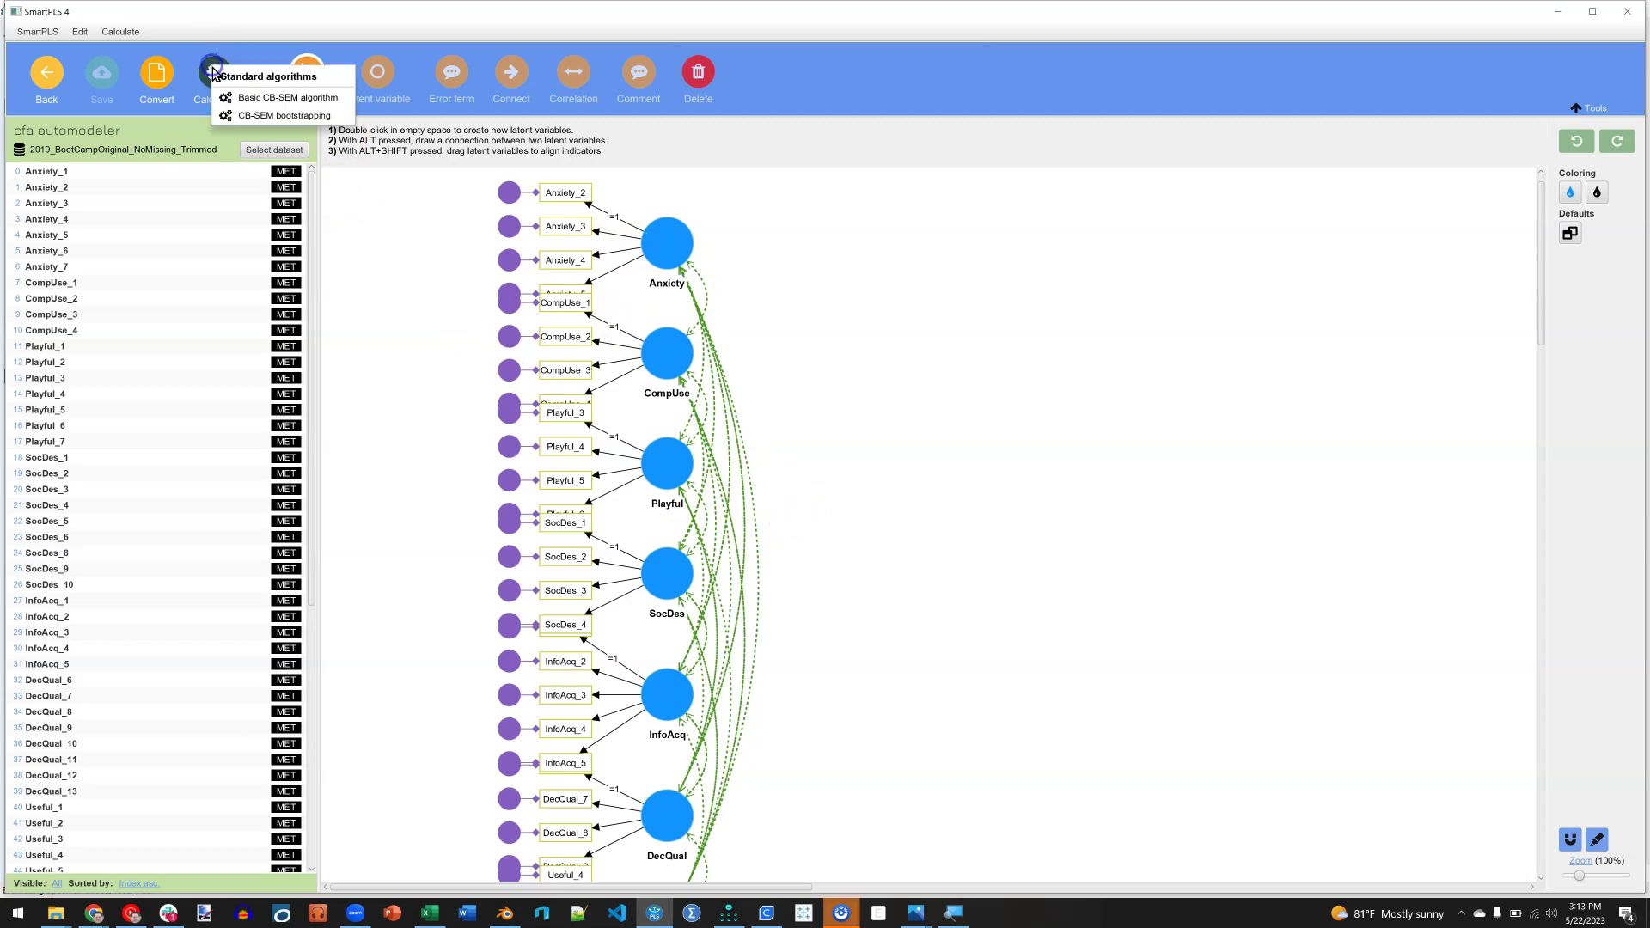
pyautogui.click(259, 98)
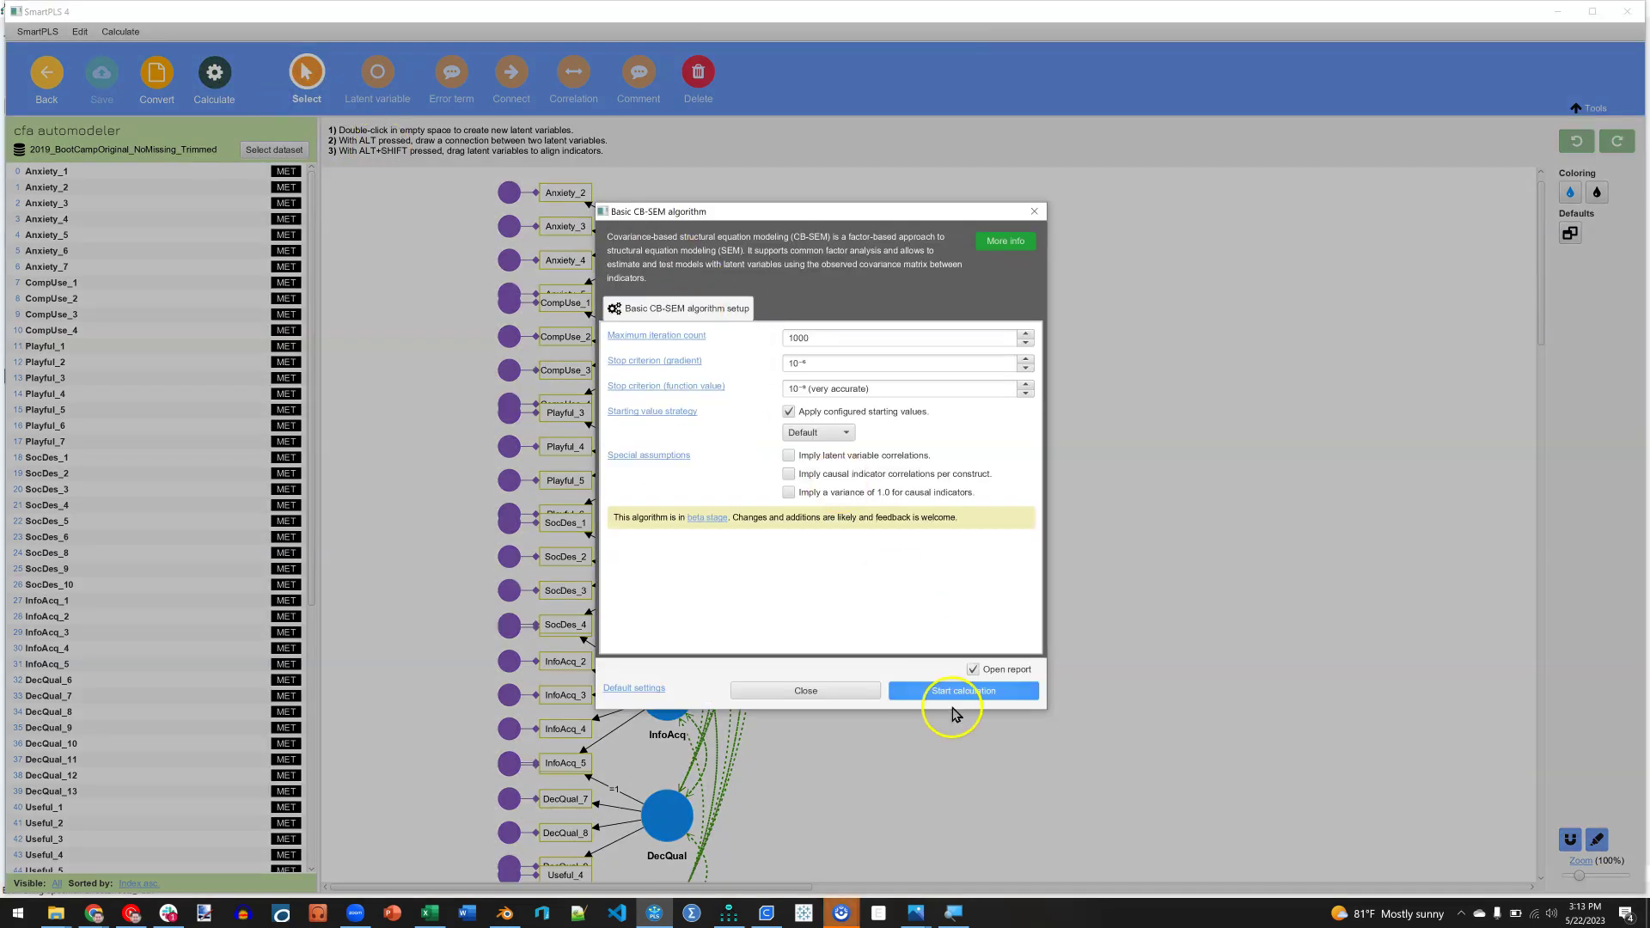
pyautogui.click(970, 692)
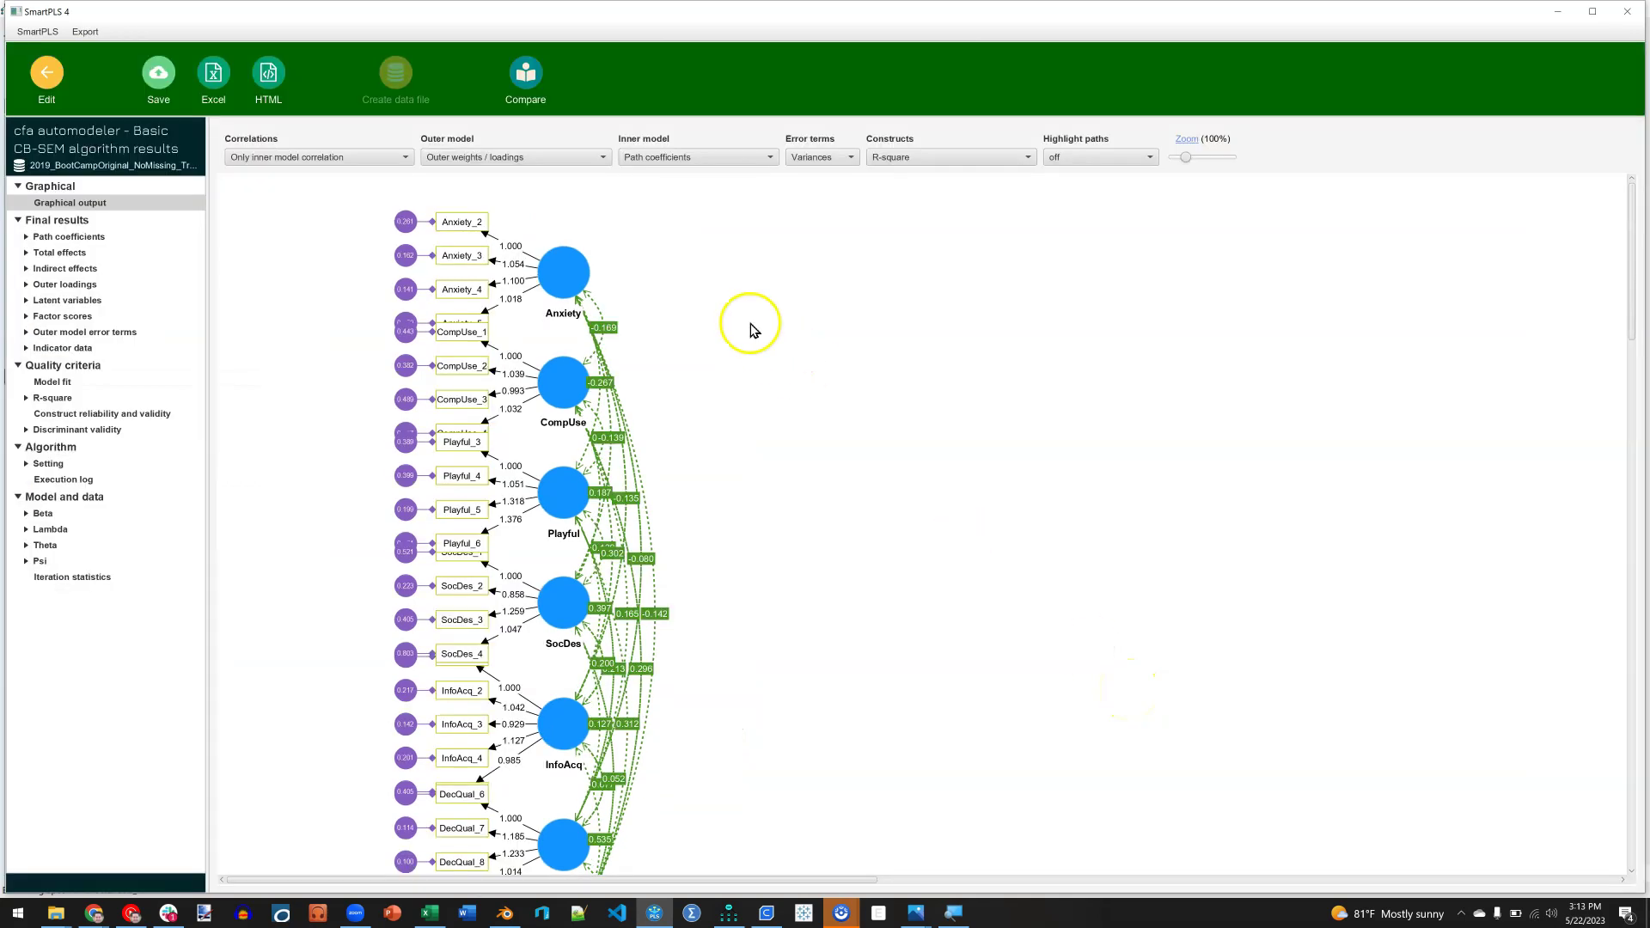
pyautogui.click(544, 166)
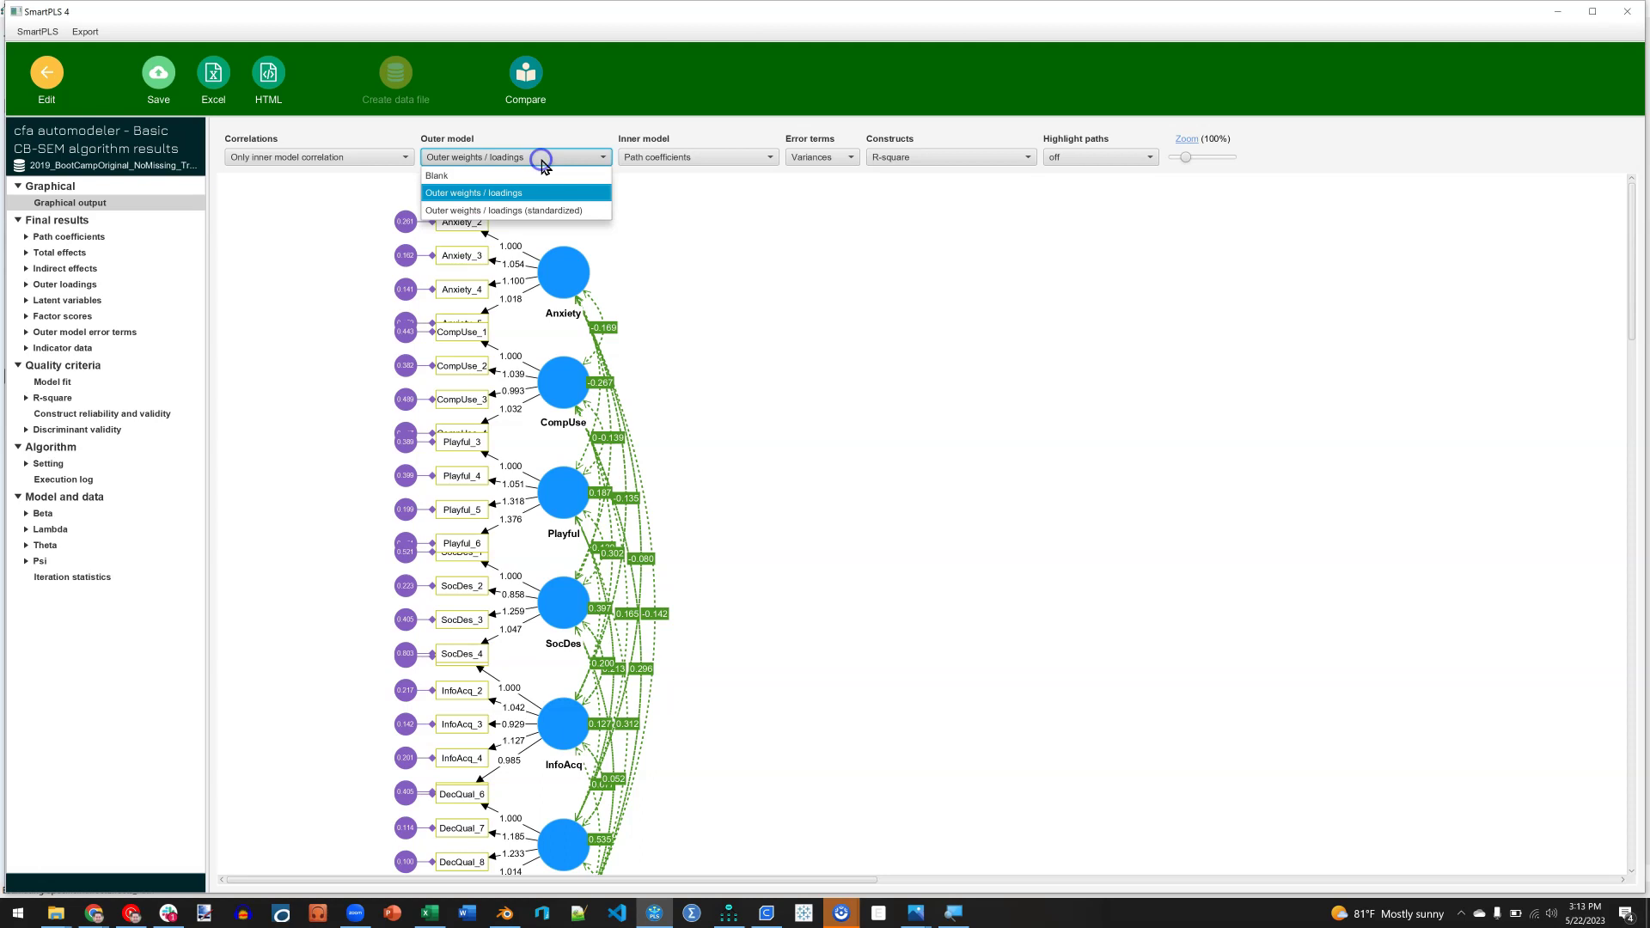
pyautogui.click(561, 212)
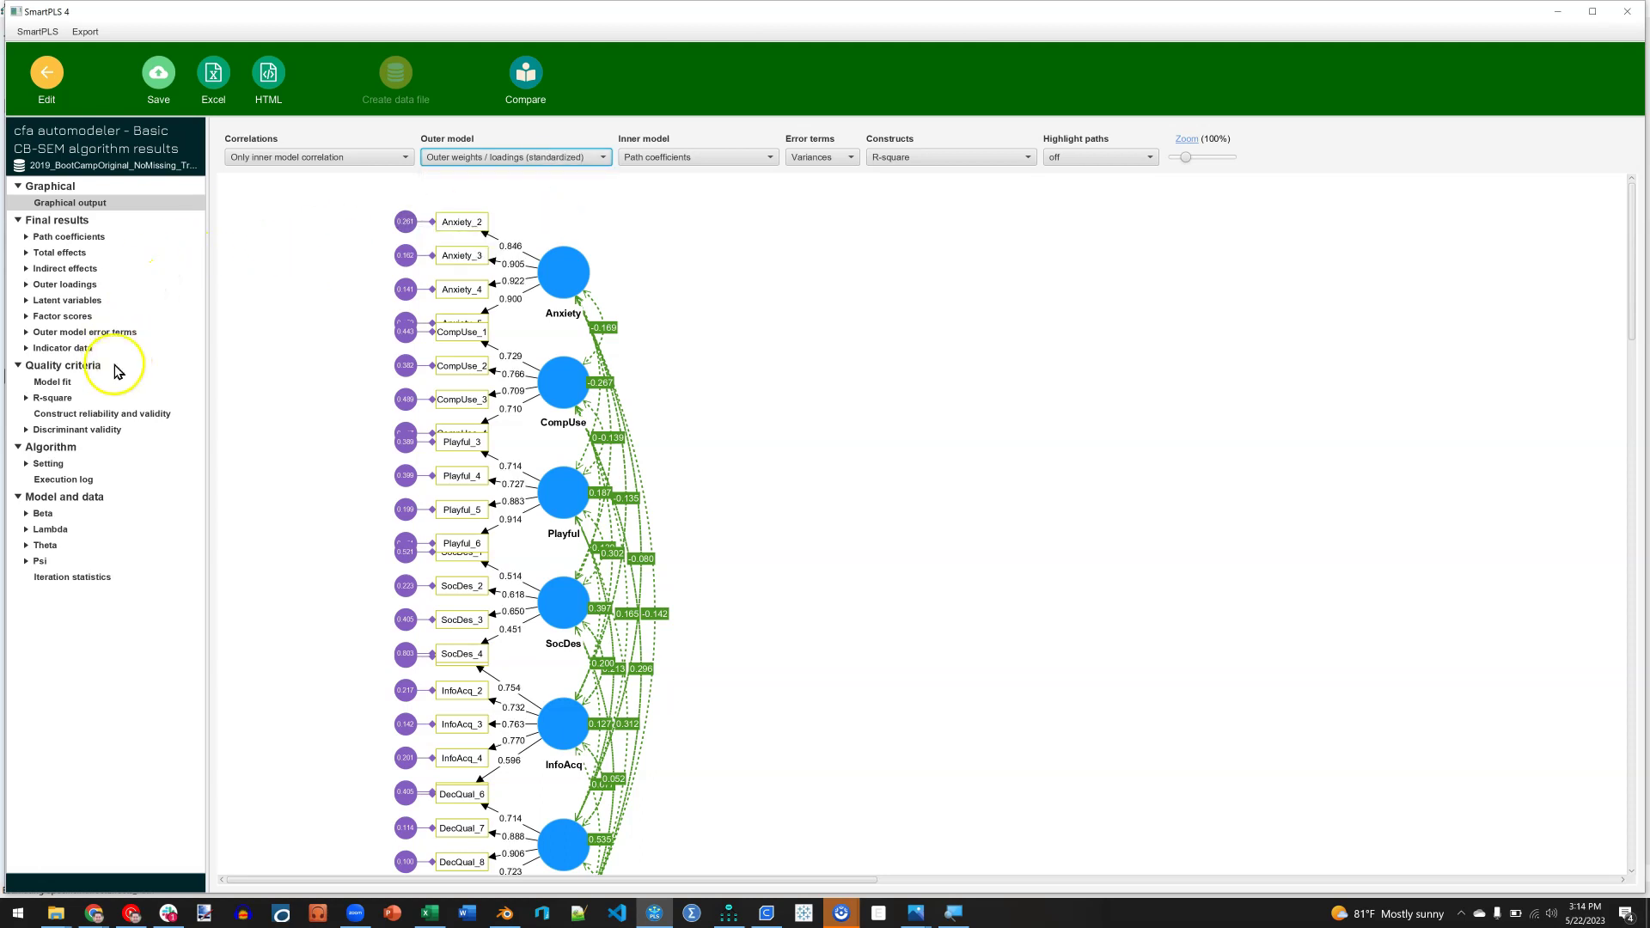
# Step: Review the Model fit table under Quality criteria, then return to the model editor
pyautogui.click(64, 384)
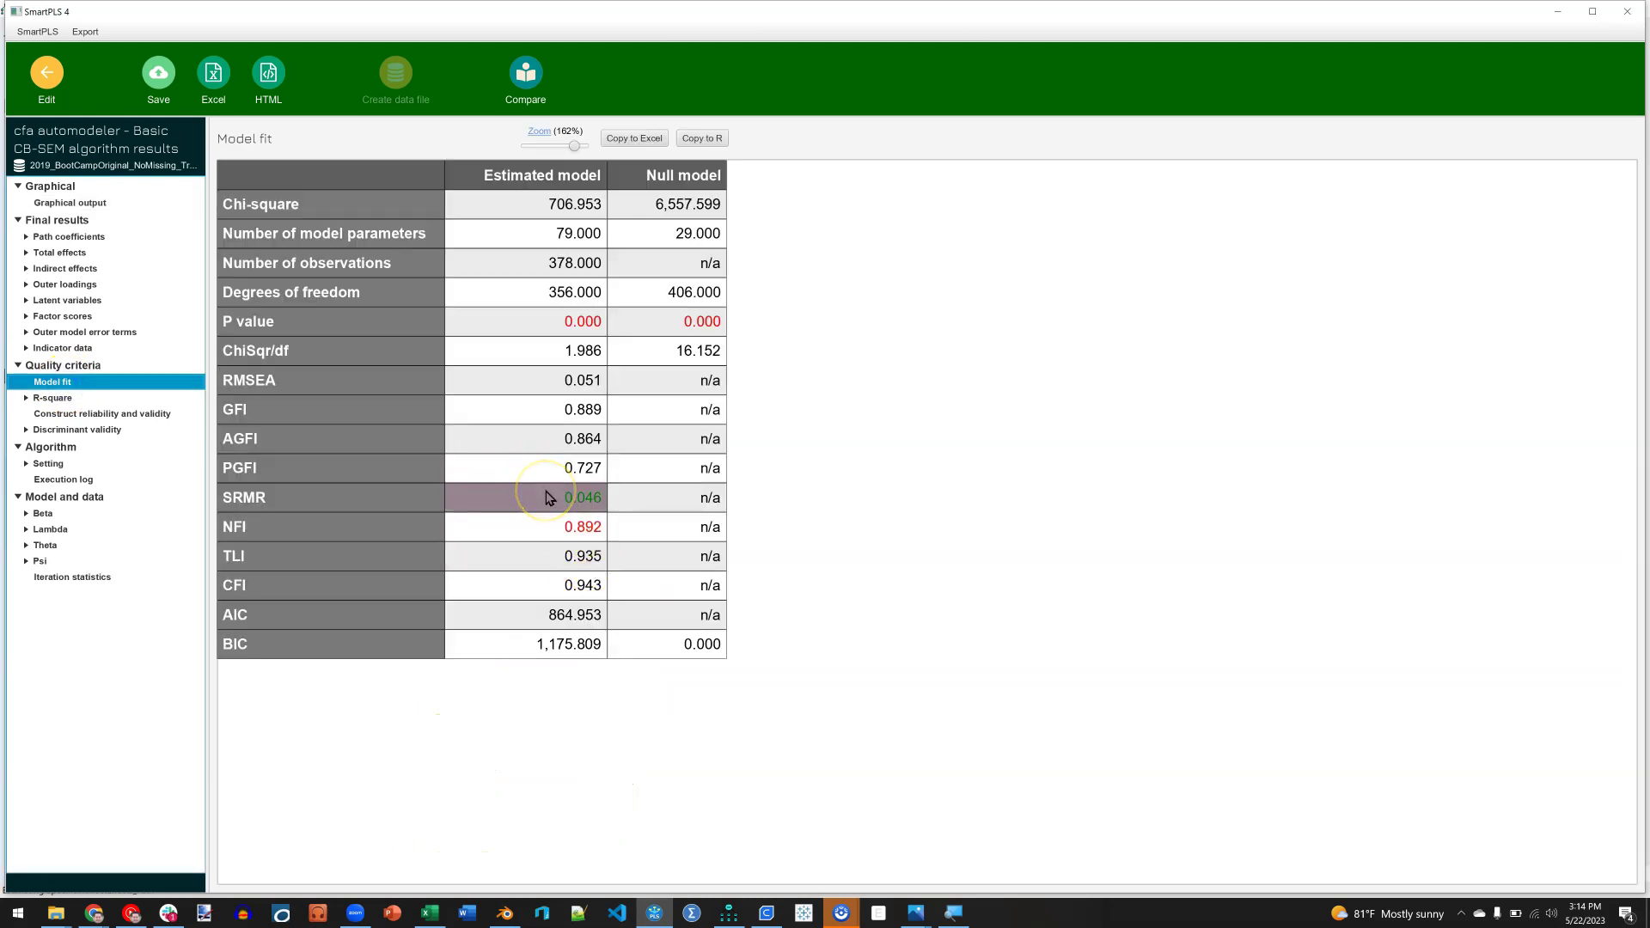
pyautogui.click(555, 385)
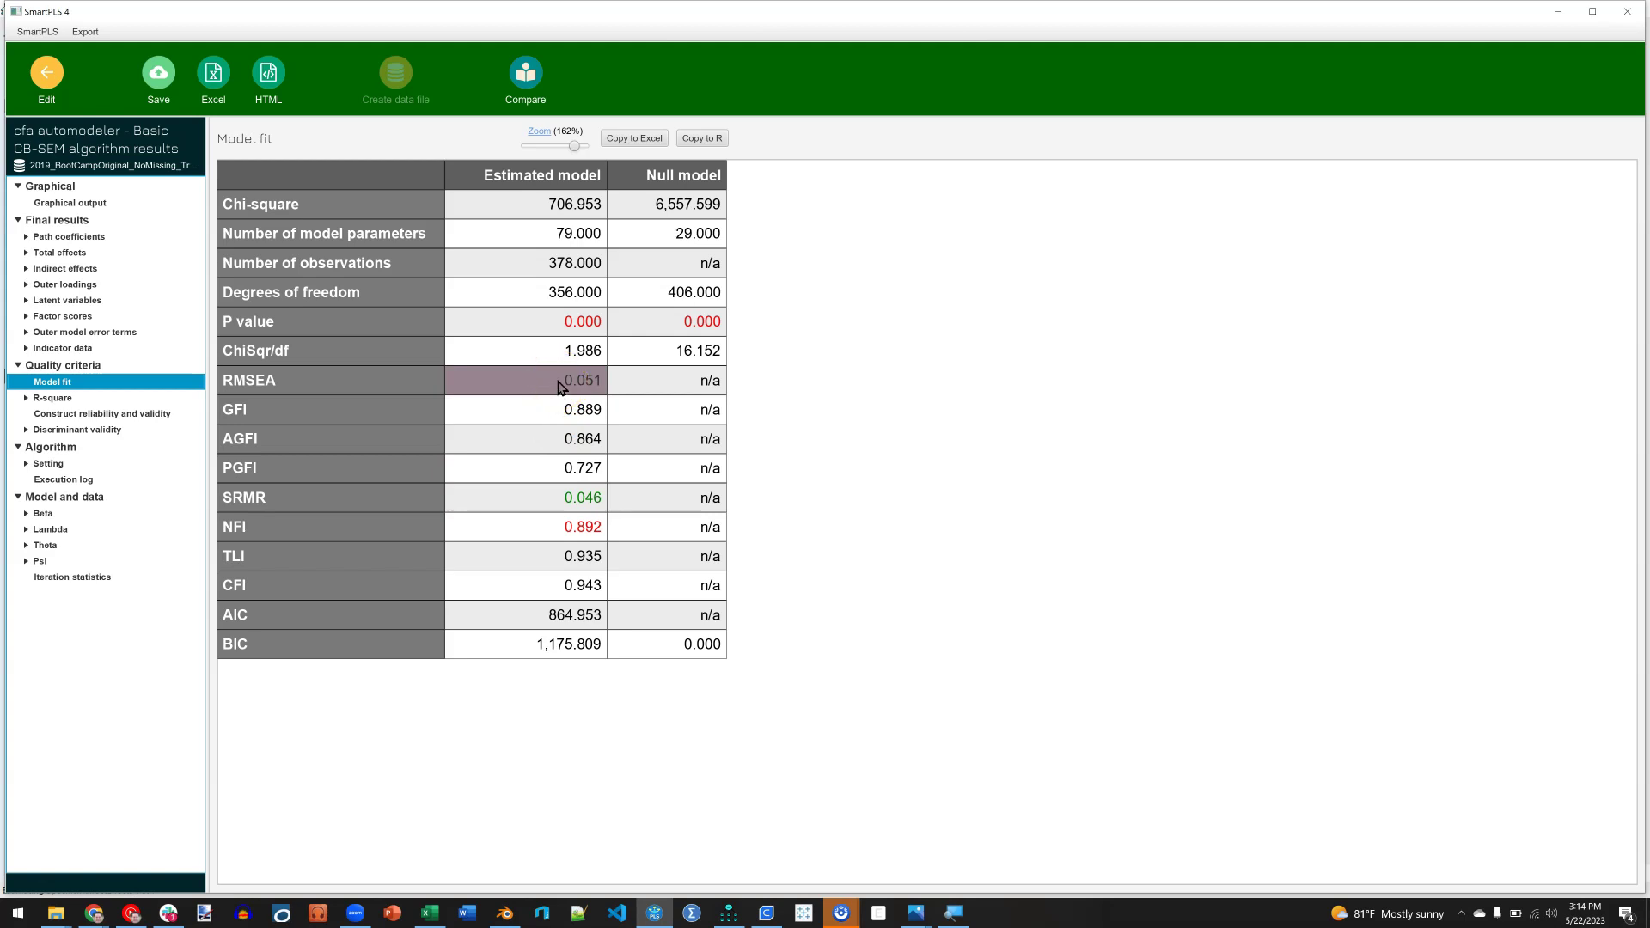
pyautogui.click(901, 436)
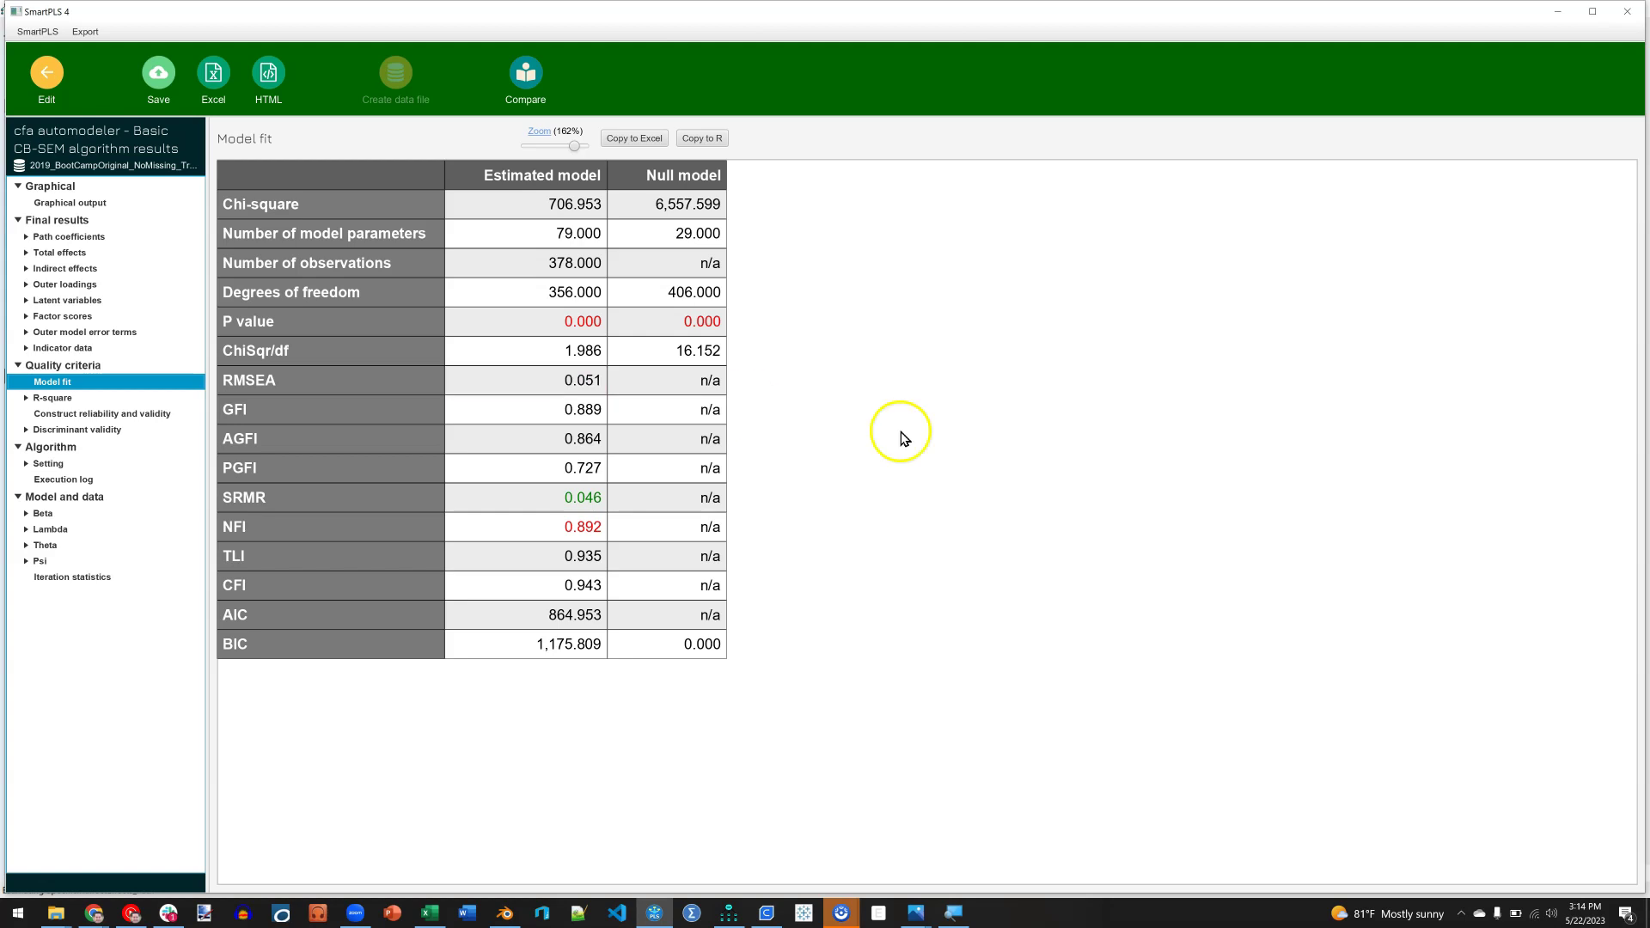
pyautogui.click(957, 469)
pyautogui.click(52, 77)
pyautogui.click(860, 406)
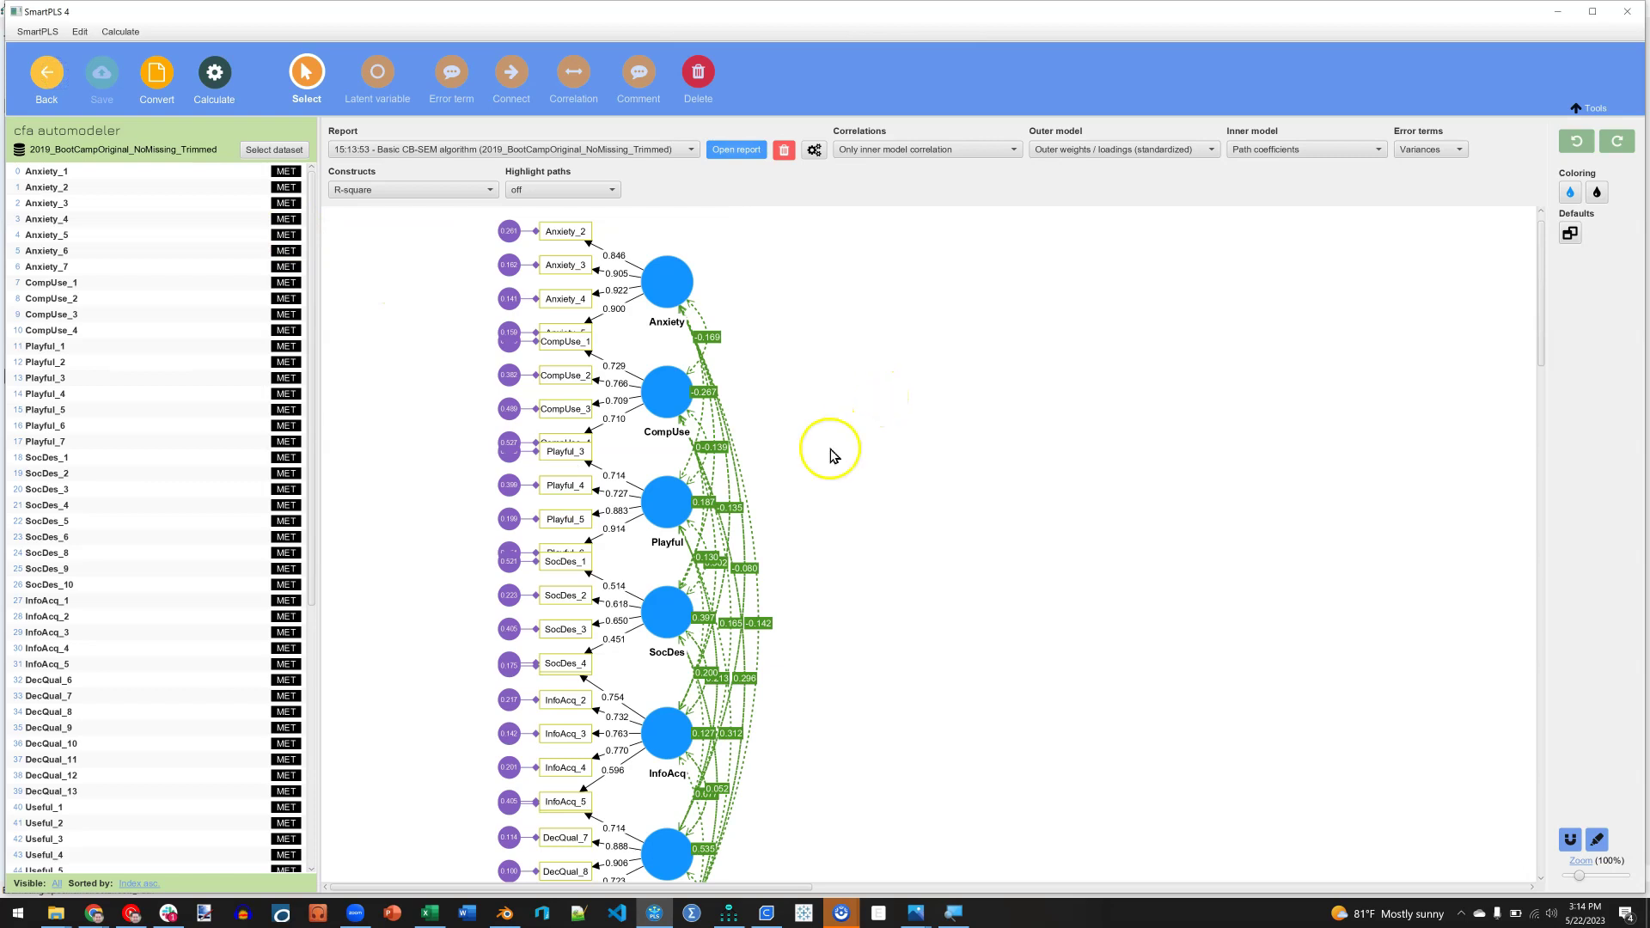